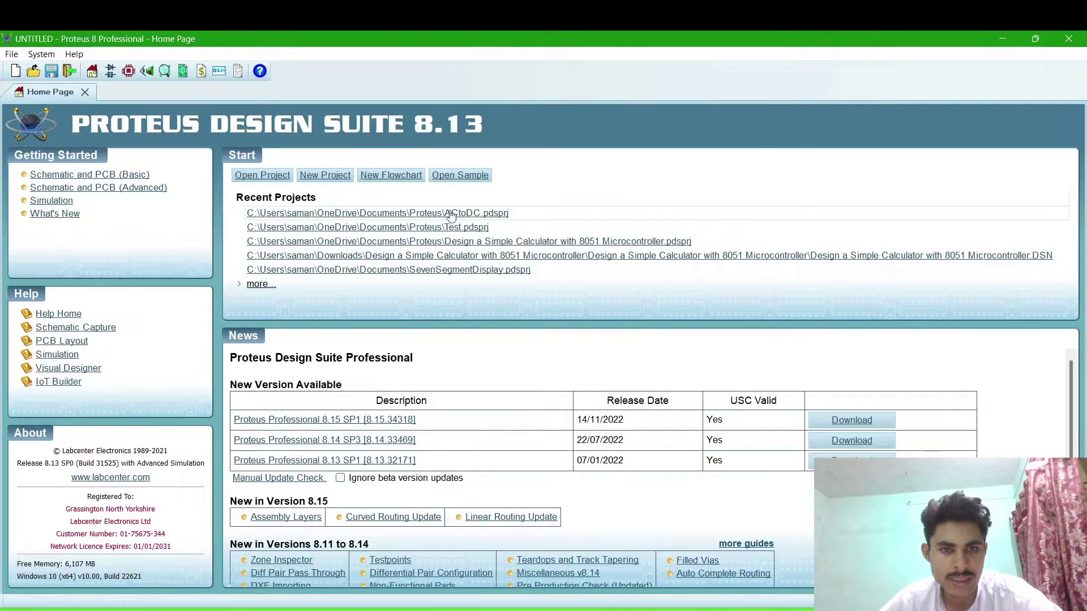
# Open ACtoDC.pdsprj from the Home Page's Recent Projects list
pyautogui.click(430, 213)
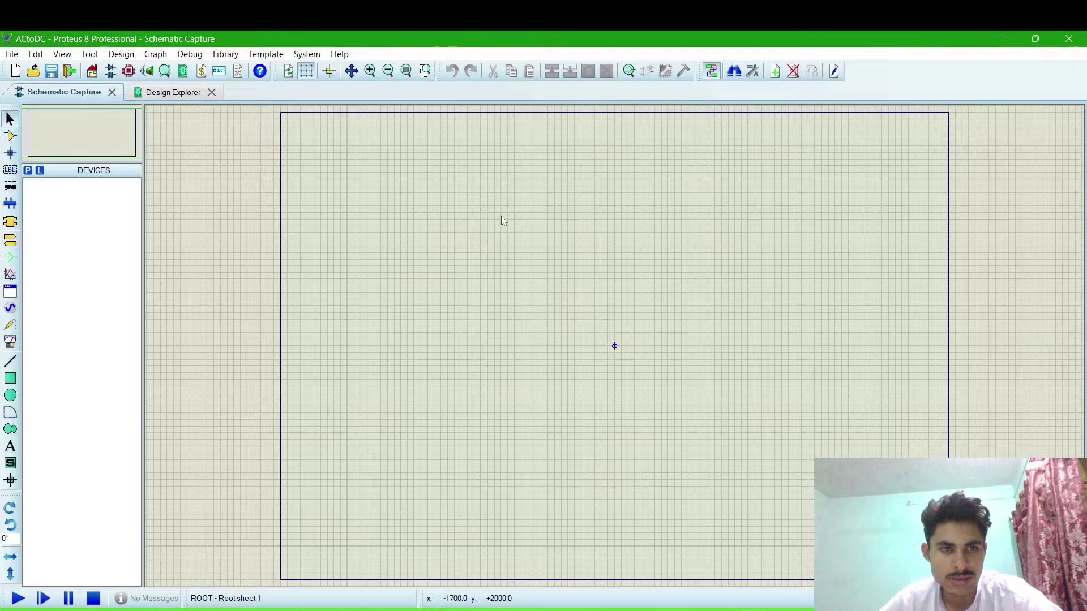
# Search the parts library for 'transformer' and add the TRAN-2P2S simple transformer
pyautogui.click(28, 170)
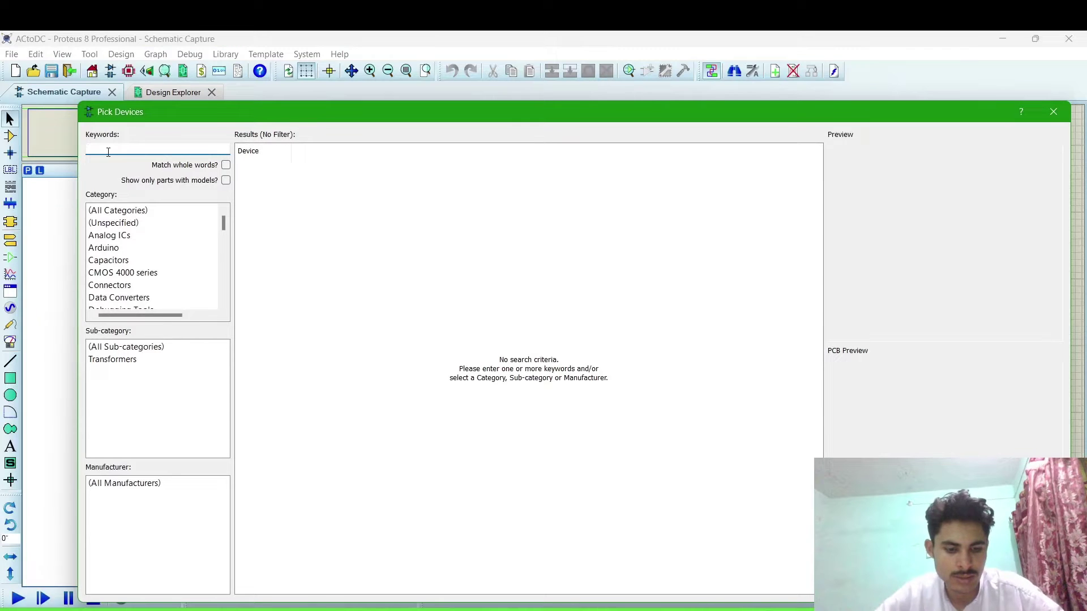
pyautogui.write('trans')
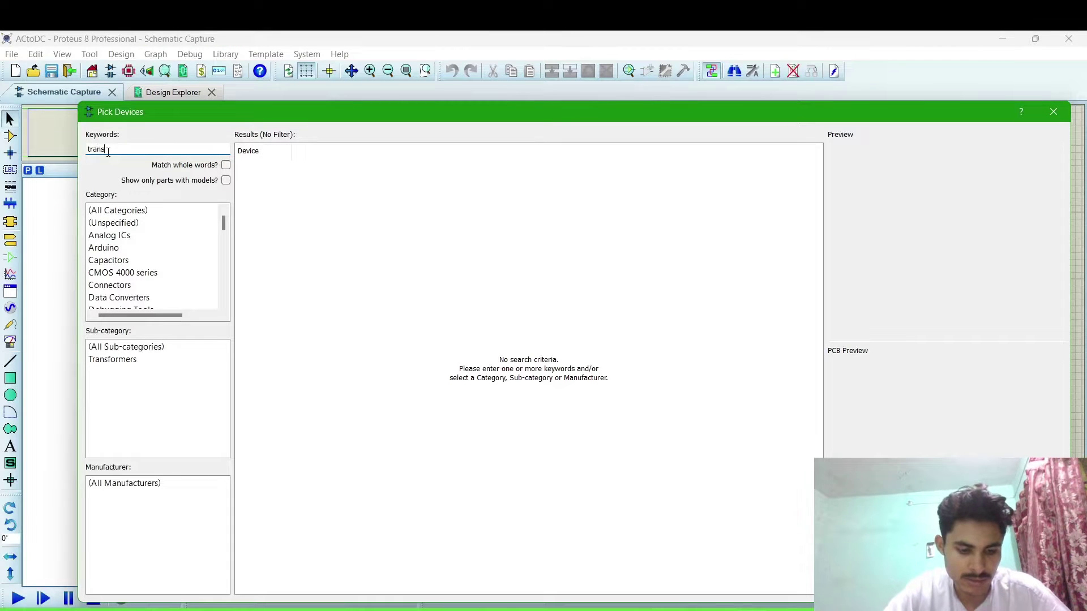
pyautogui.write('former')
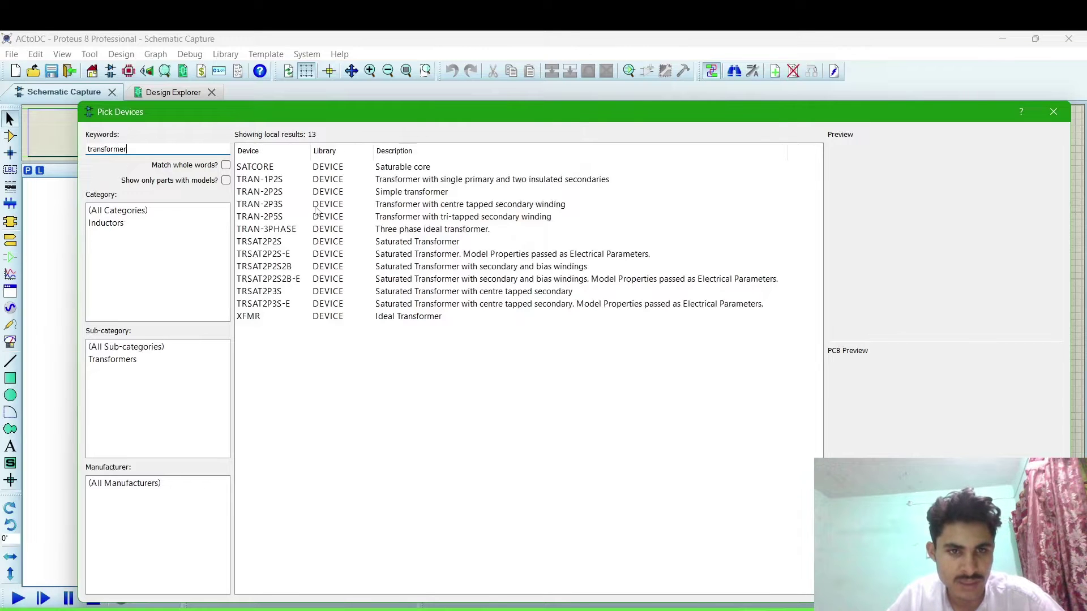
pyautogui.doubleClick(339, 195)
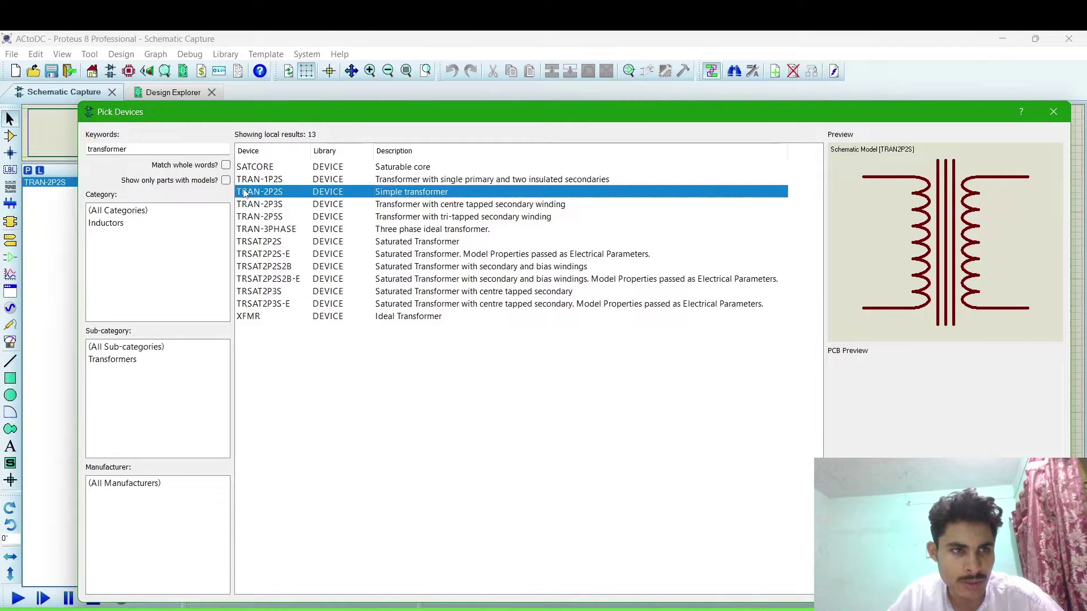
pyautogui.doubleClick(137, 153)
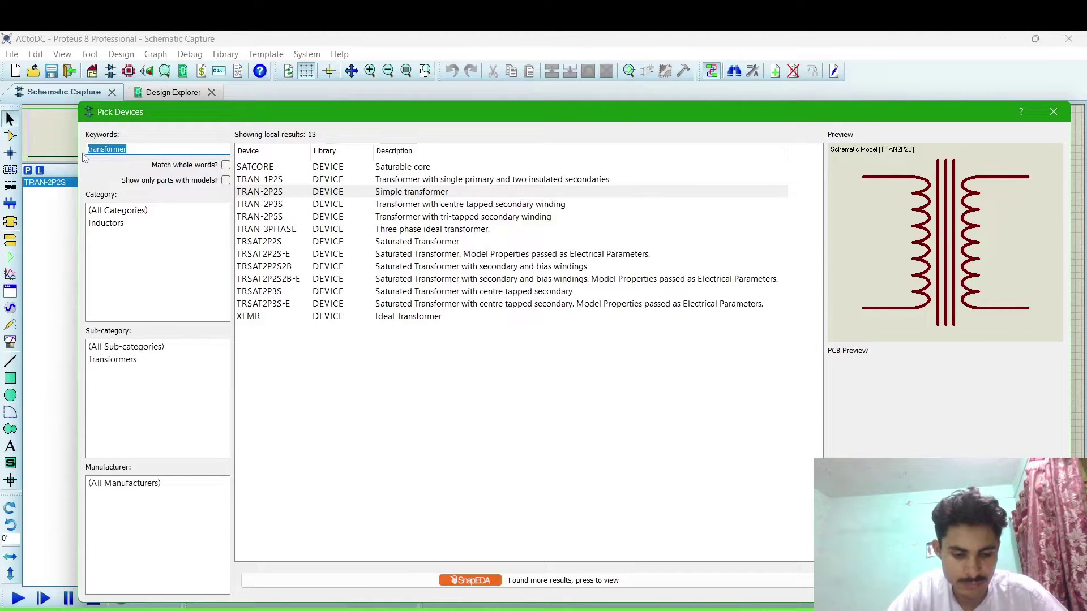
# Search 'rectifier bridge' and add the generic BRIDGE rectifier to the device list
pyautogui.write('recti')
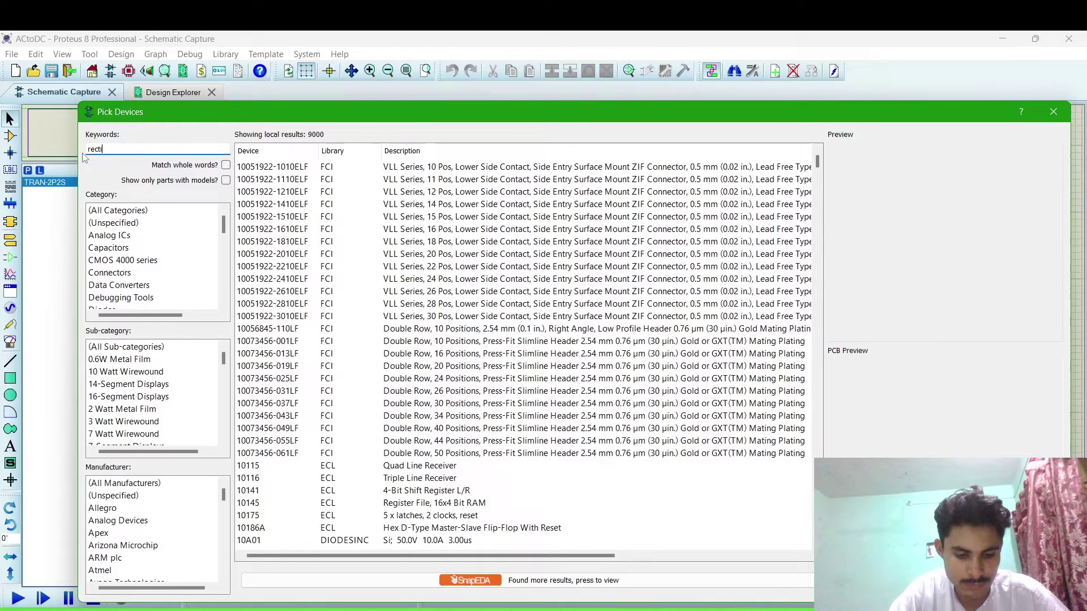
pyautogui.write('fier ')
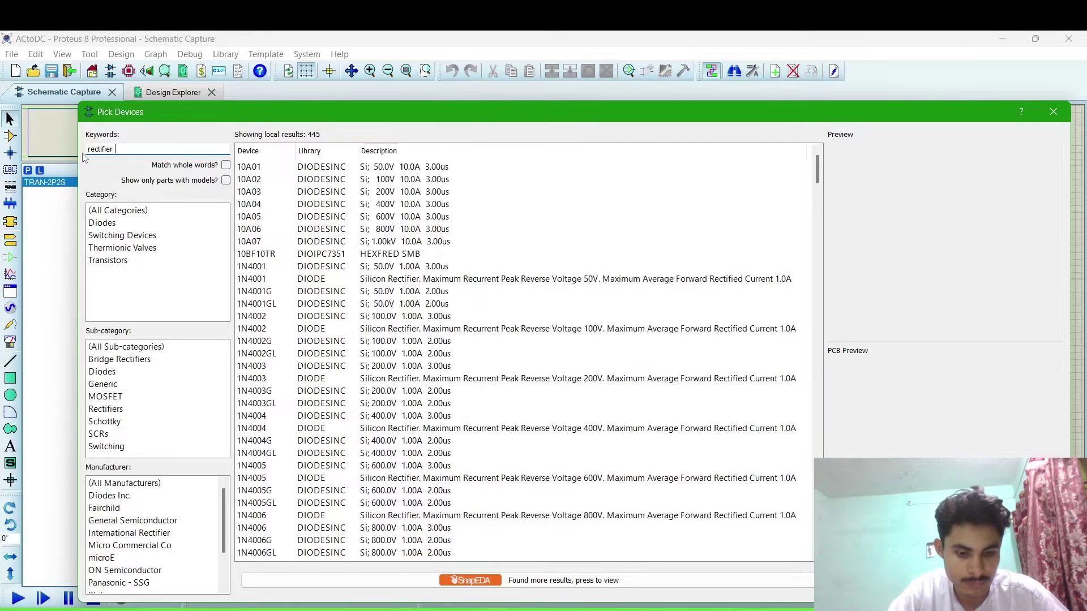
pyautogui.write('bridge')
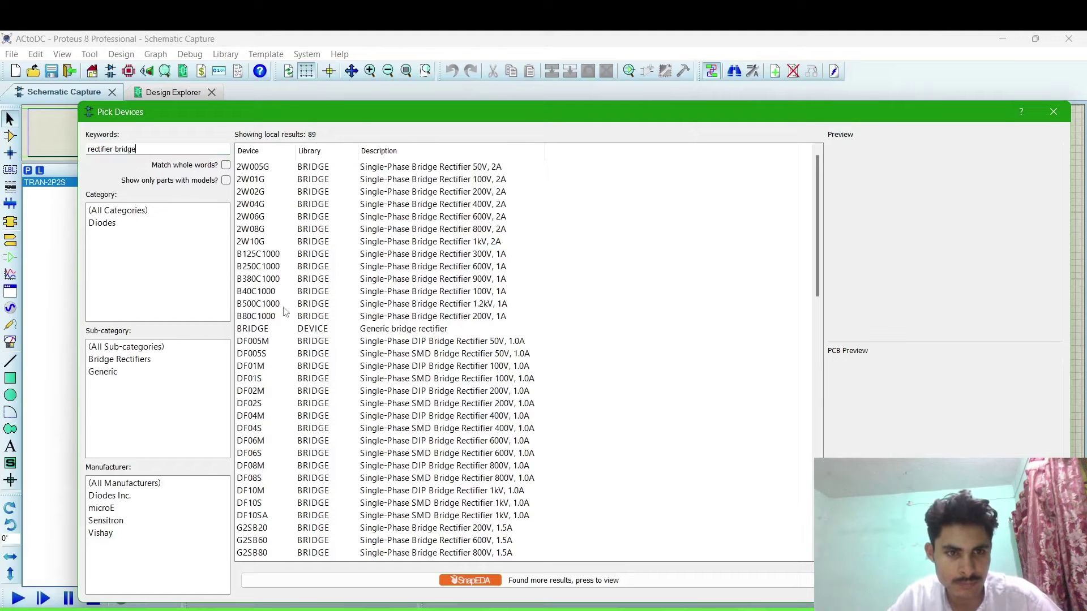
pyautogui.click(365, 331)
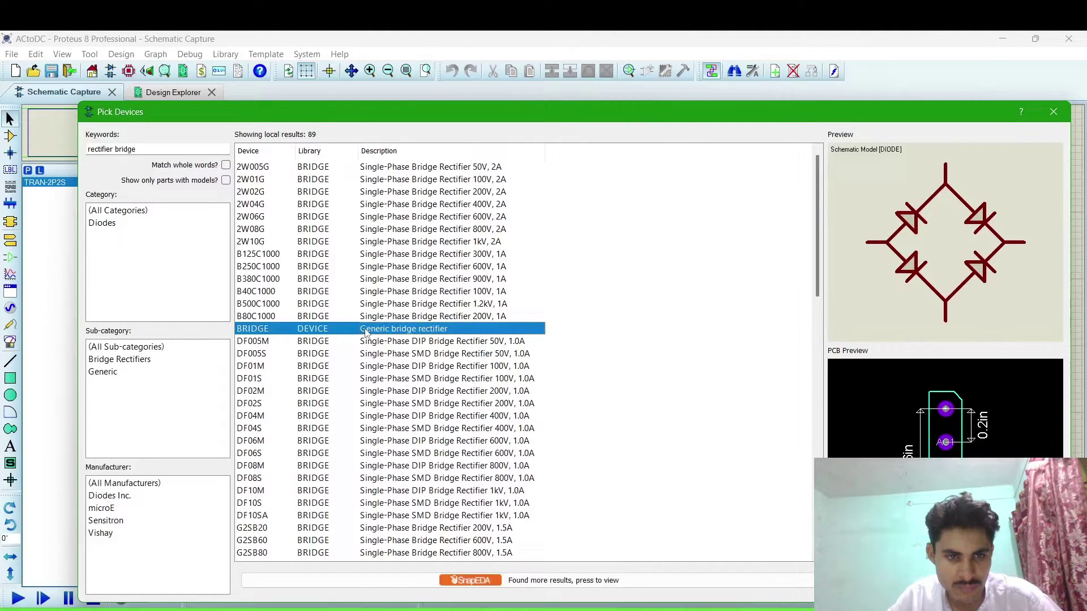
pyautogui.doubleClick(365, 331)
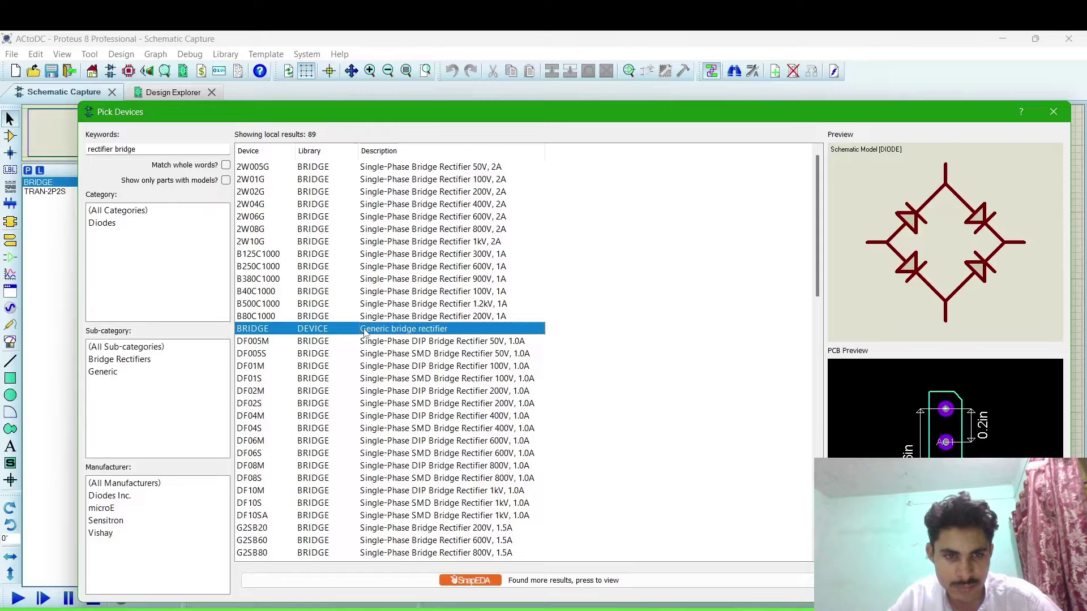
pyautogui.click(142, 148)
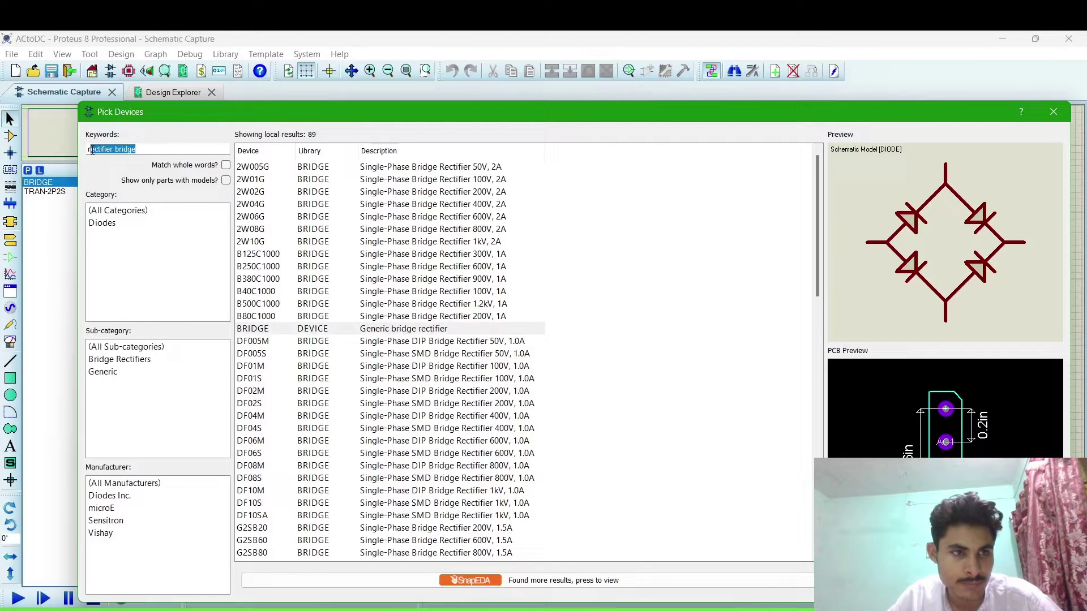
# Search 'capacitor' and add the generic non-electrolytic CAP to the device list
pyautogui.press('BackSpace')
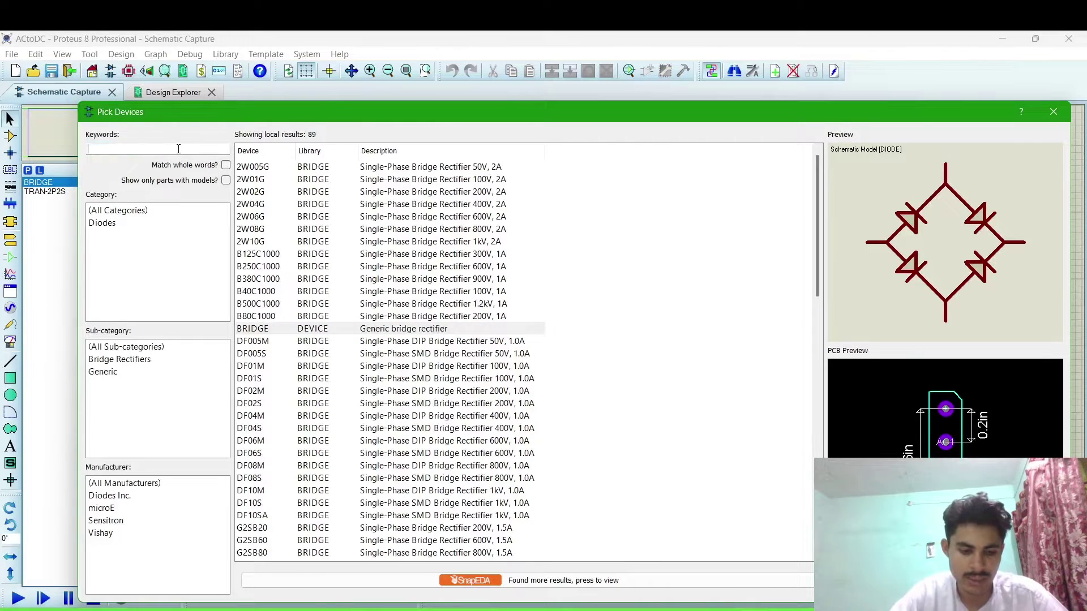
pyautogui.write('capa')
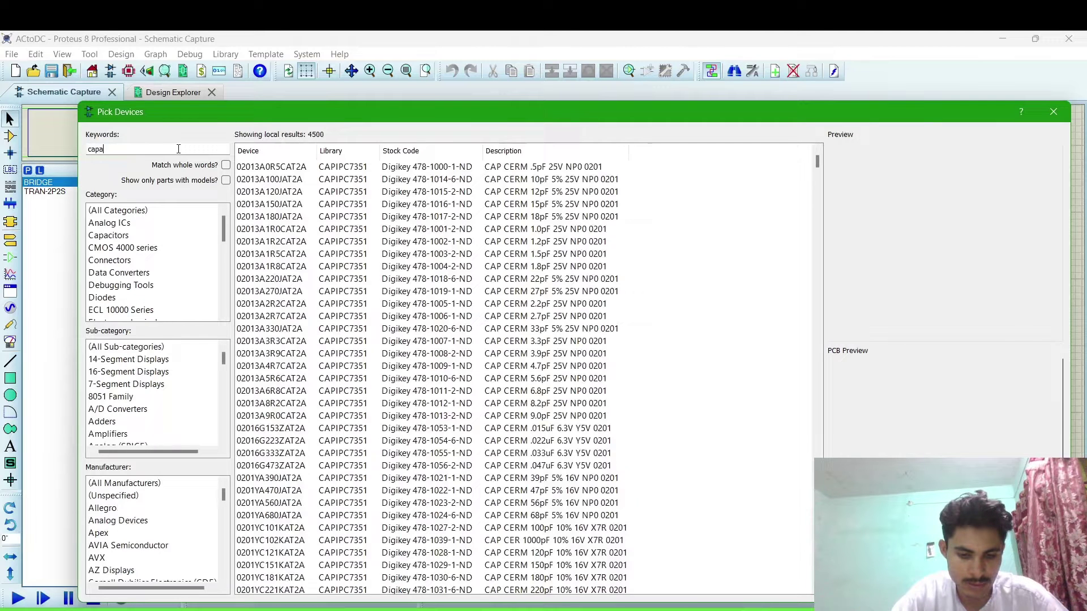
pyautogui.write('citor')
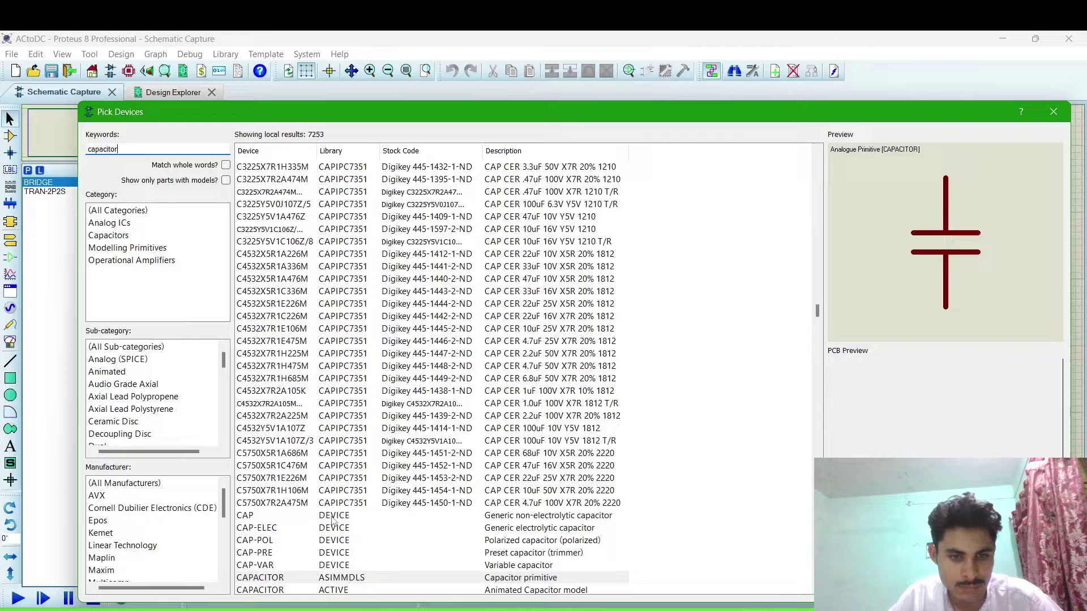
pyautogui.doubleClick(334, 517)
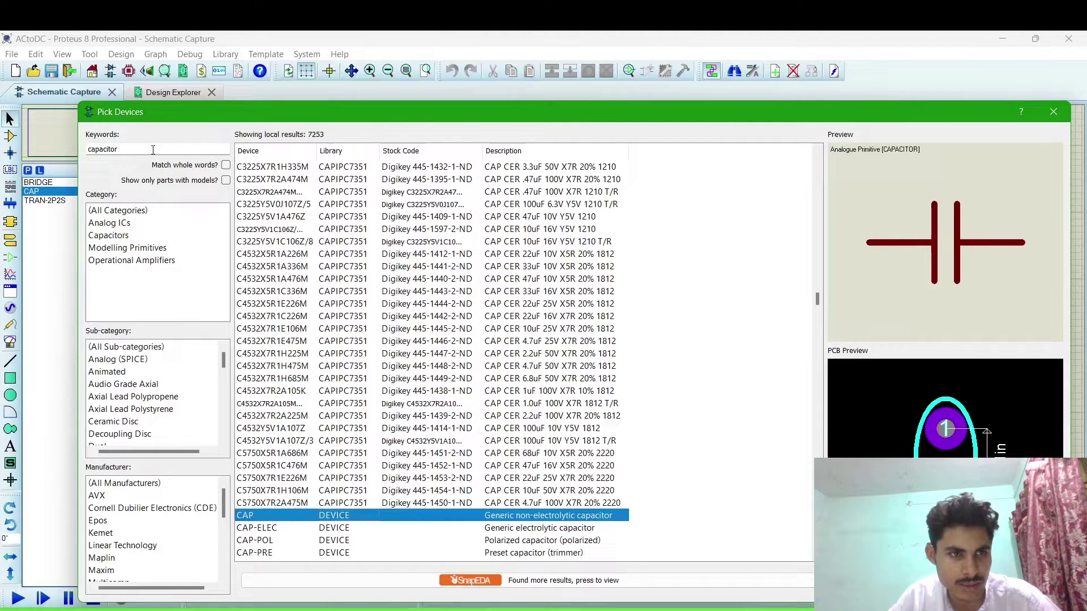
pyautogui.doubleClick(85, 150)
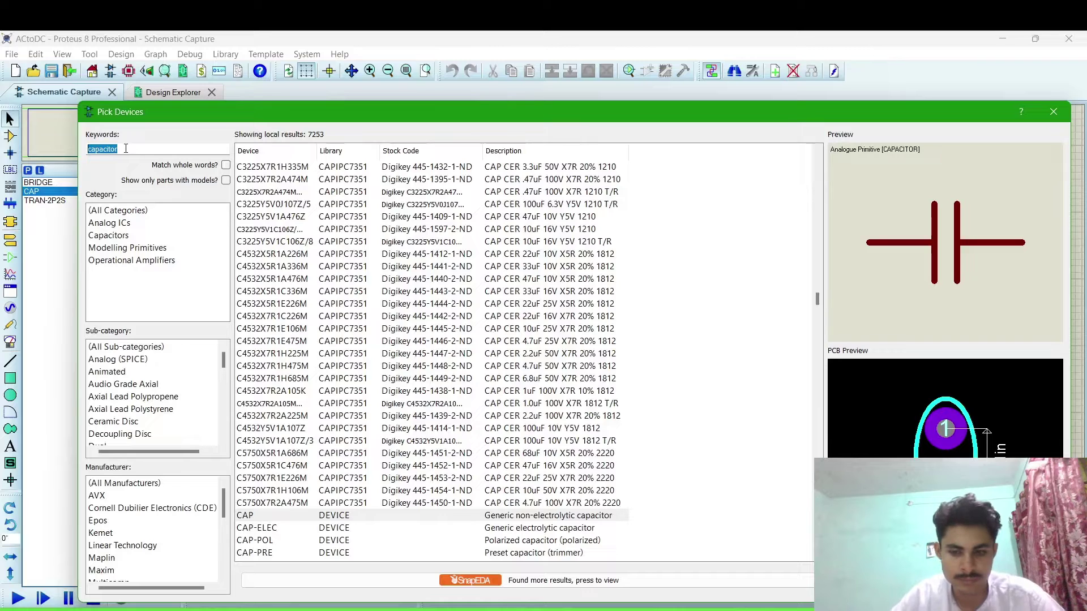
# Search for the 7805 regulator, add it to the devices, and close the picker
pyautogui.press('BackSpace')
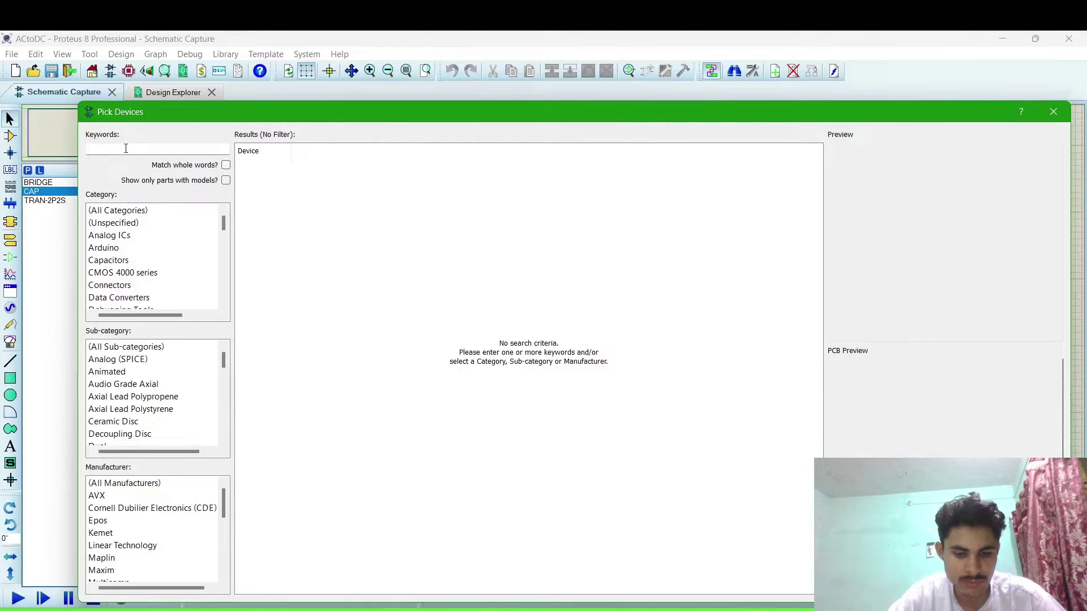
pyautogui.write('70')
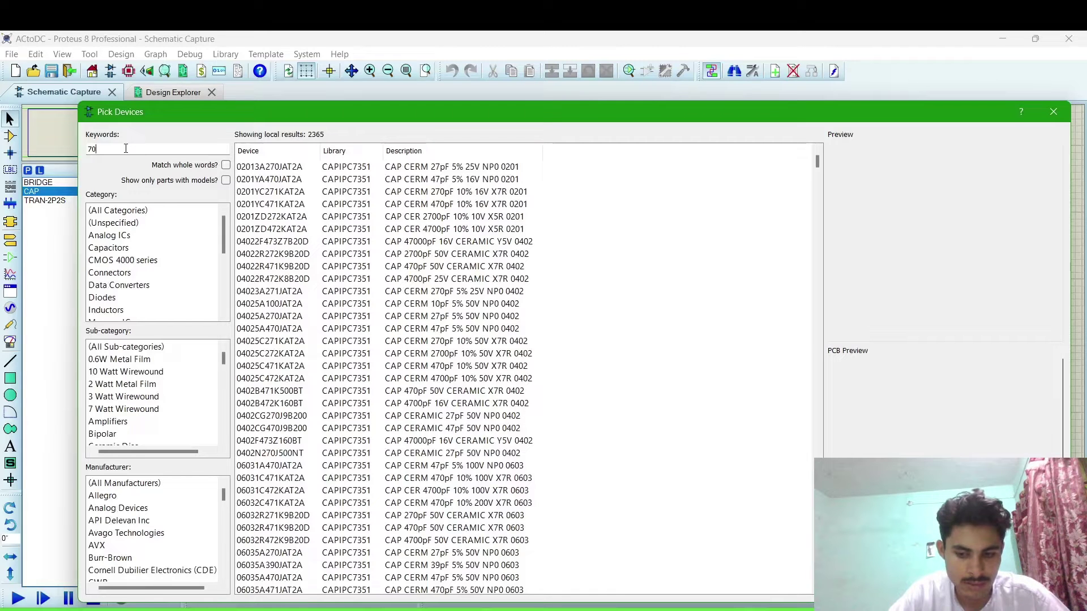
pyautogui.write('8')
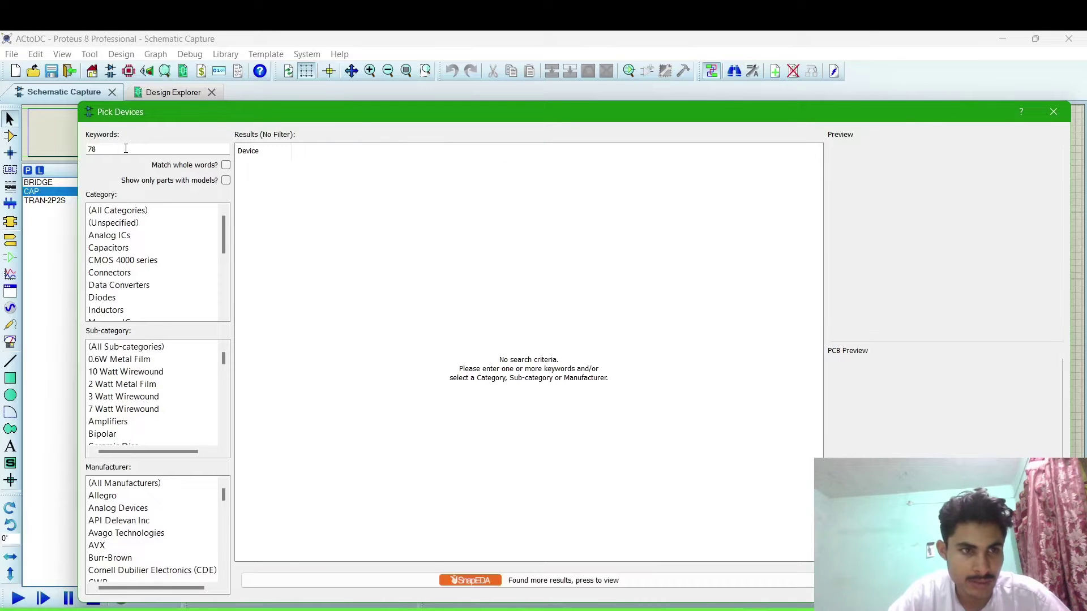
pyautogui.write('05')
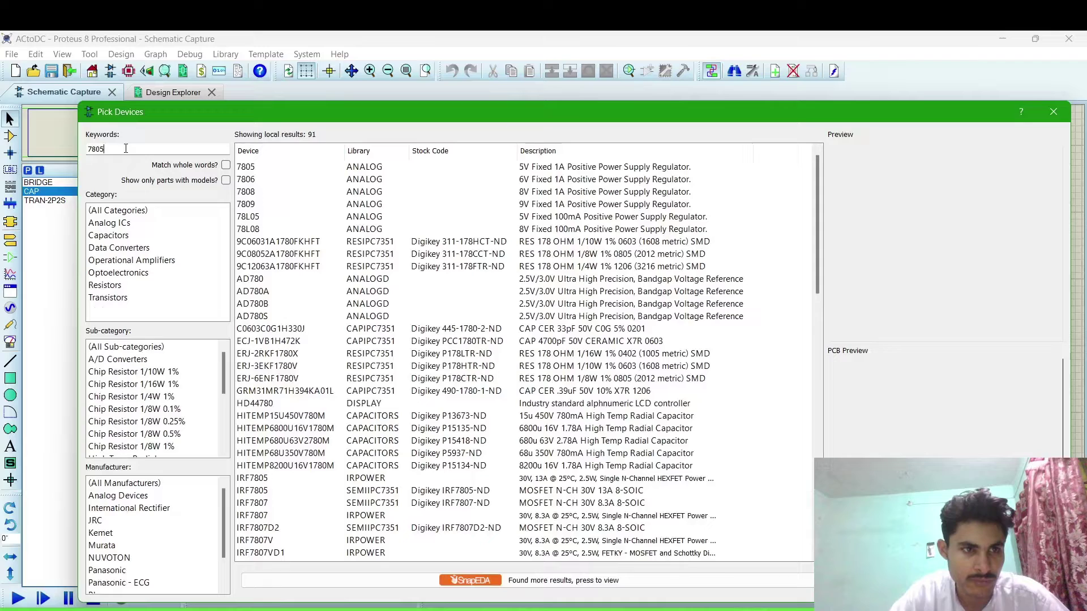
pyautogui.doubleClick(309, 170)
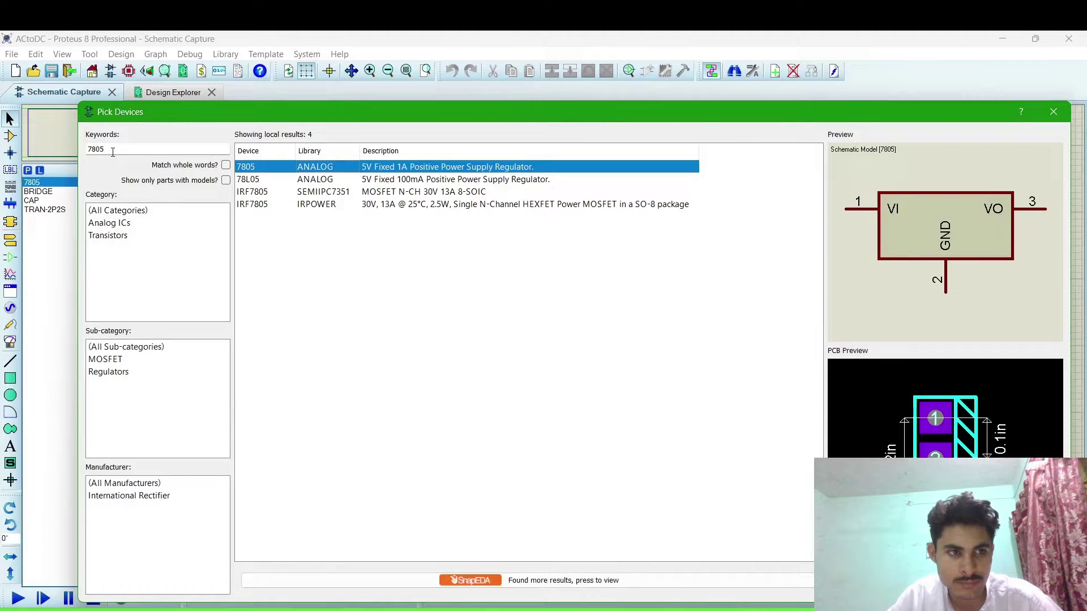
pyautogui.click(1053, 111)
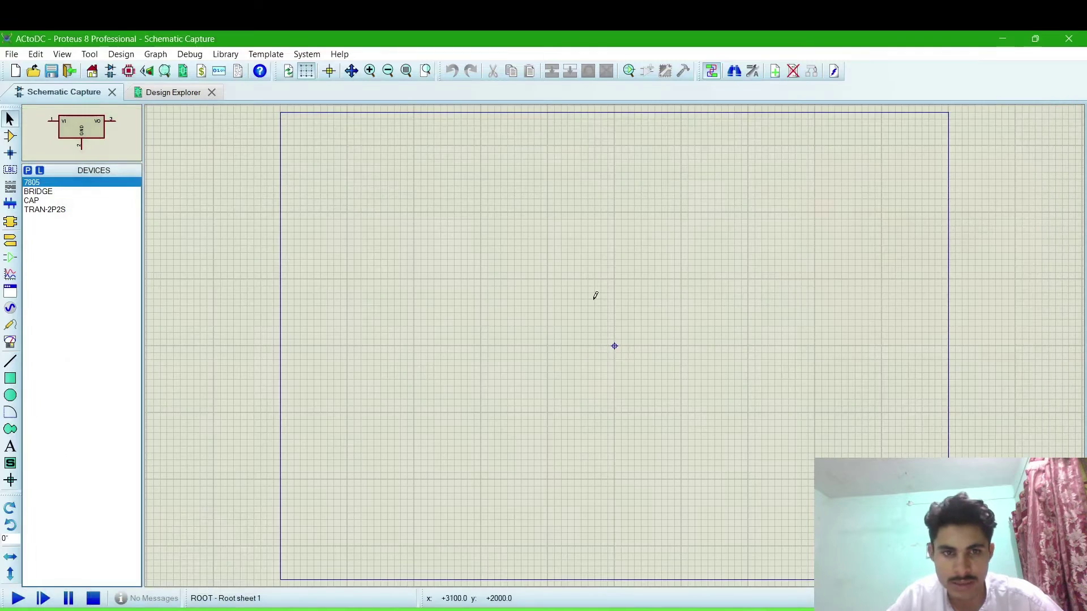
# Place the TRAN-2P2S transformer as TR1 in the sheet's upper-left area
pyautogui.click(48, 210)
pyautogui.click(435, 303)
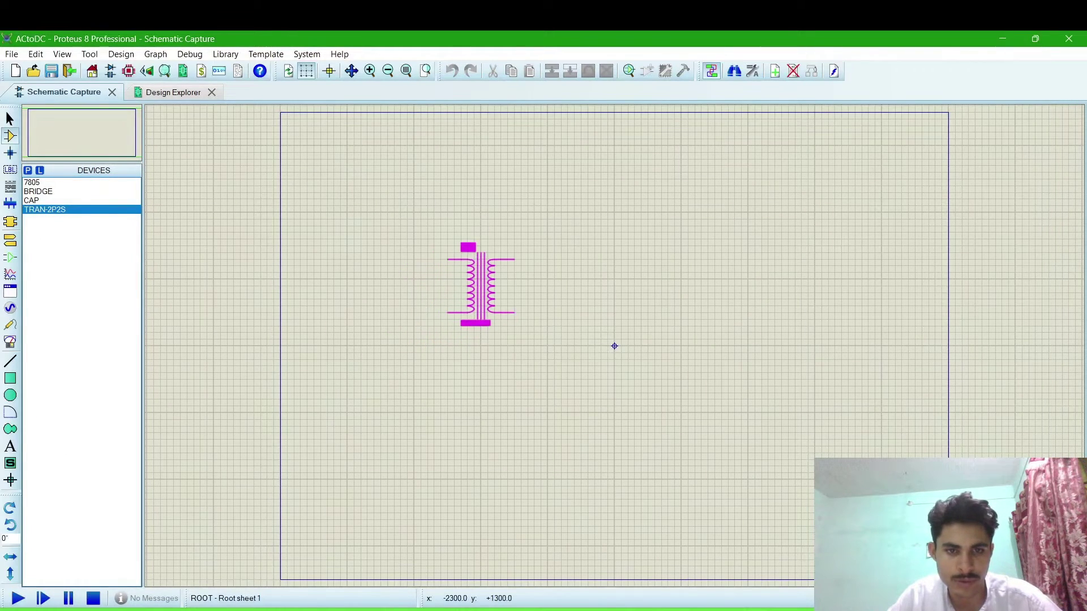
pyautogui.click(467, 278)
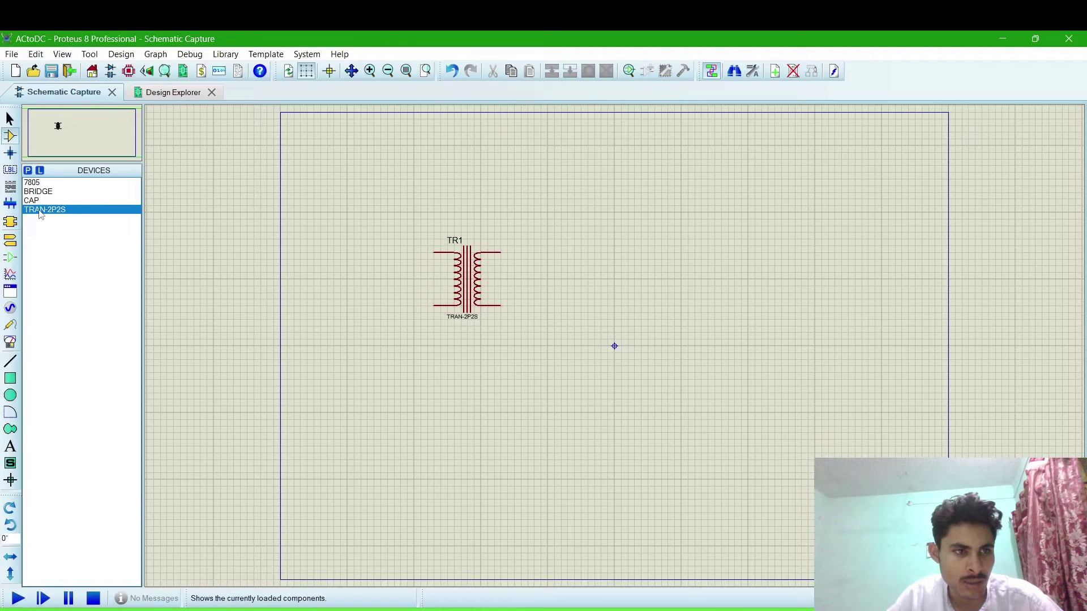
pyautogui.click(27, 171)
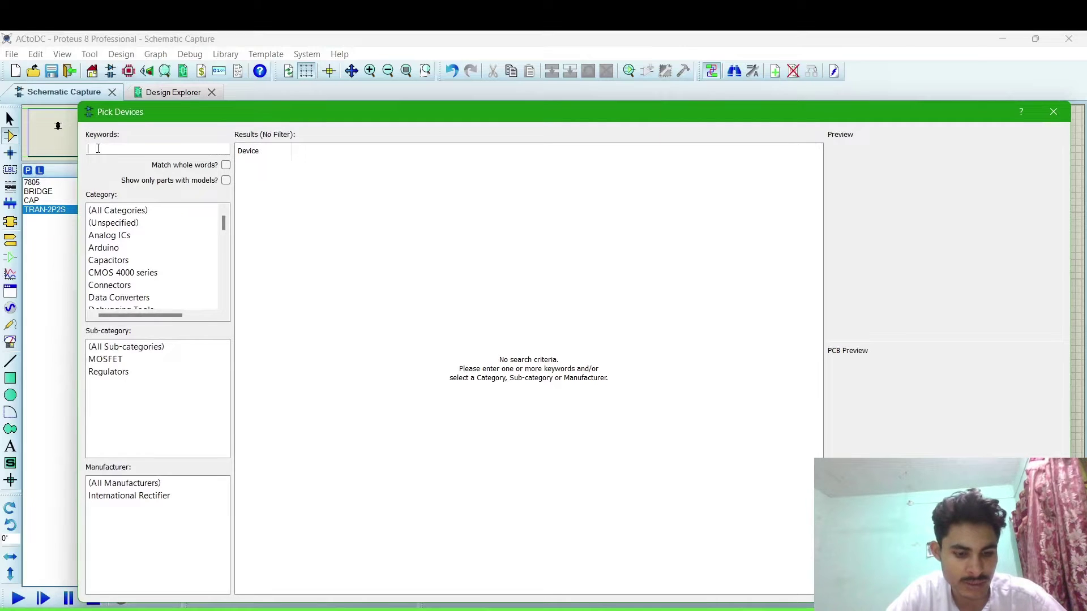
# Search 'alternator' and add the animated ALTERNATOR AC source to the devices
pyautogui.write('a')
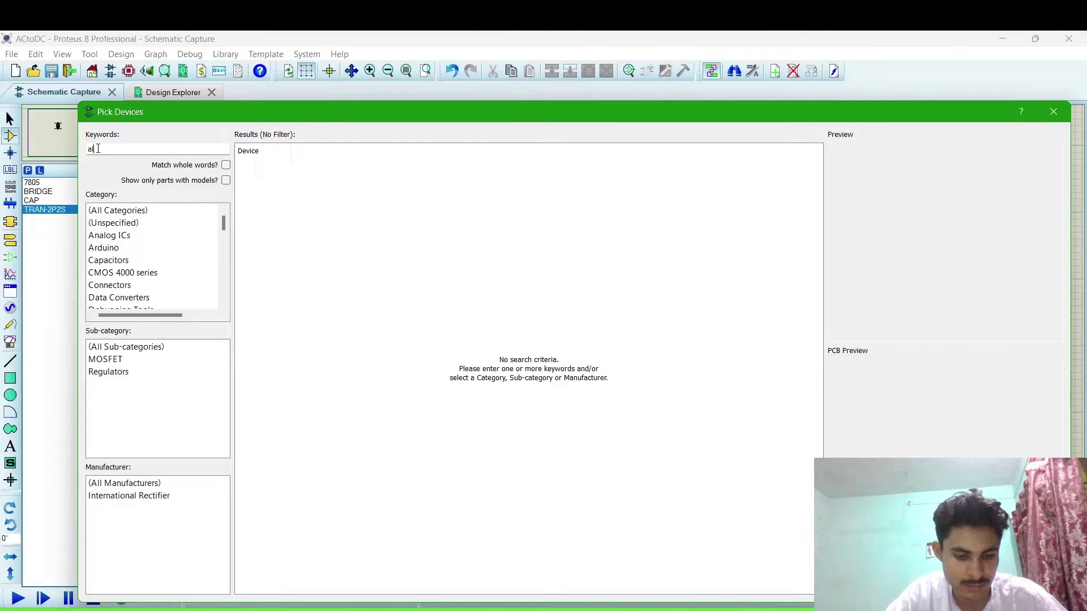
pyautogui.write('lternator')
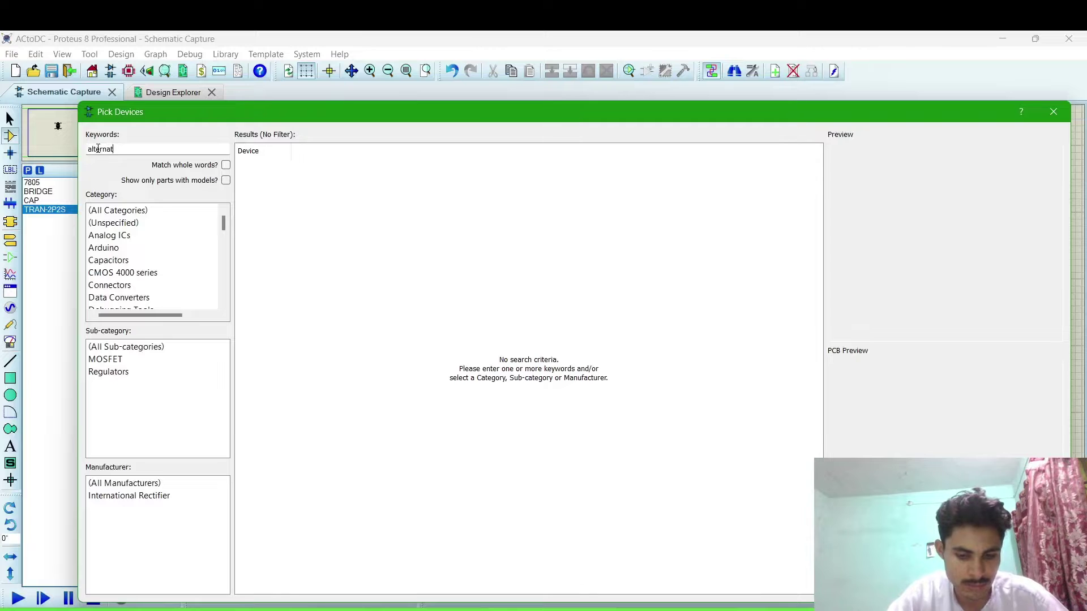
pyautogui.doubleClick(306, 167)
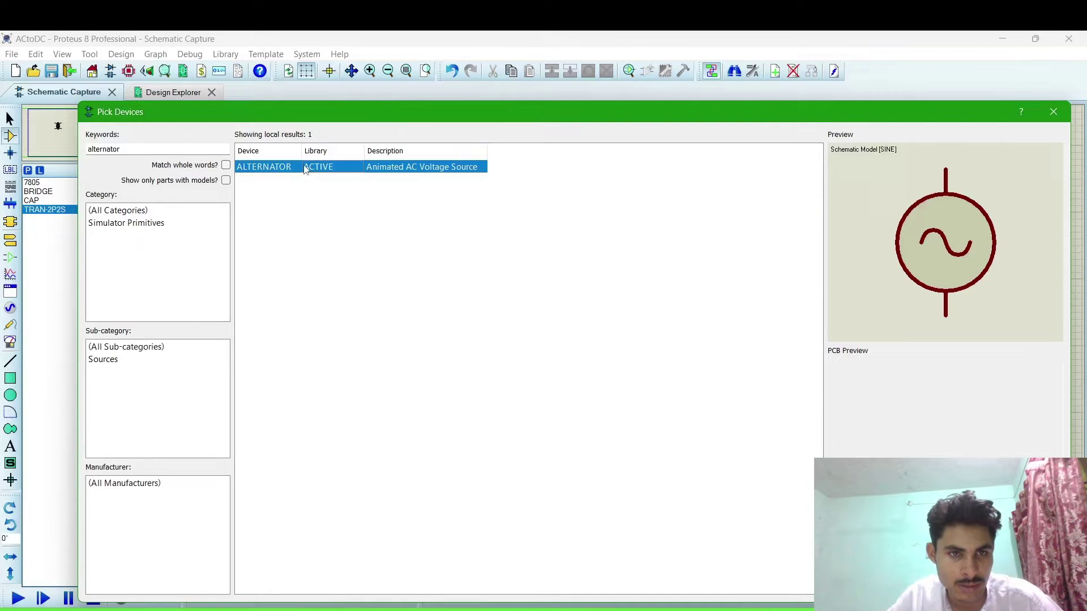
# Place the alternator left of TR1 and wire its top and bottom pins to TR1's primary
pyautogui.click(1053, 112)
pyautogui.click(347, 273)
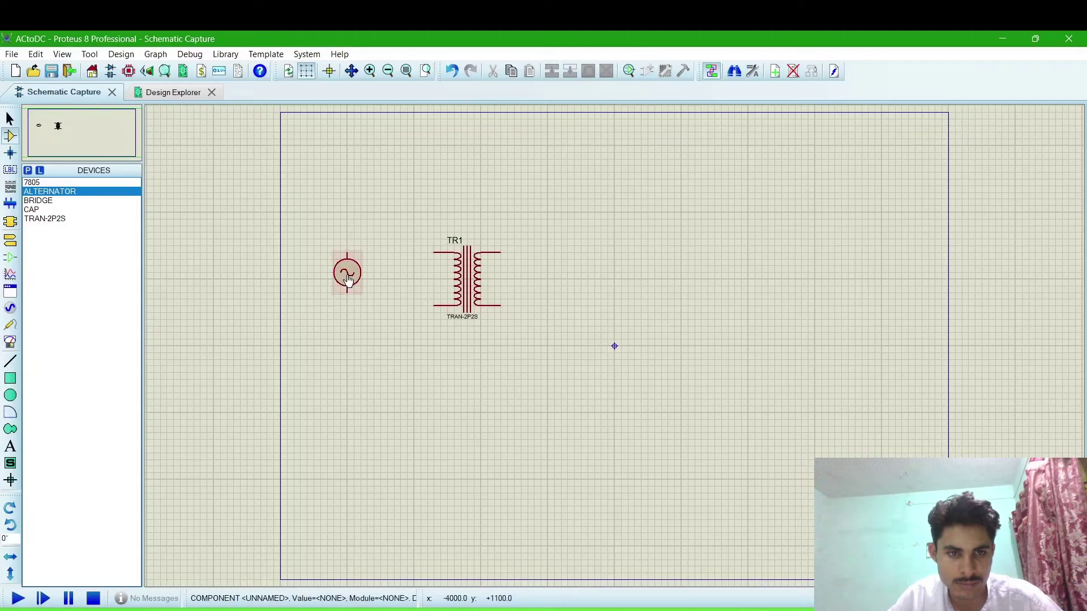
pyautogui.click(348, 251)
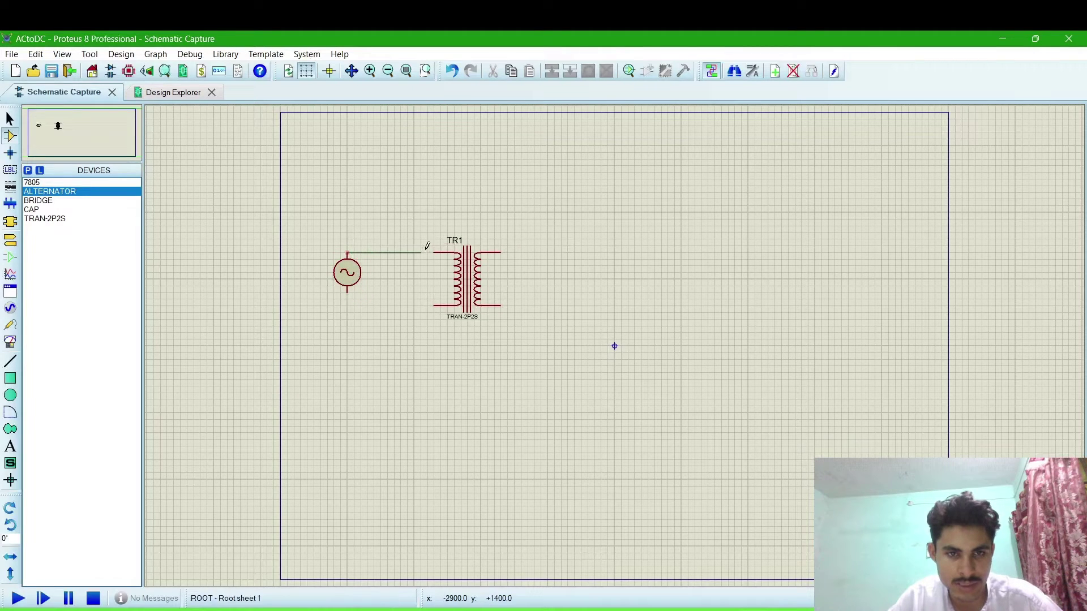
pyautogui.click(434, 252)
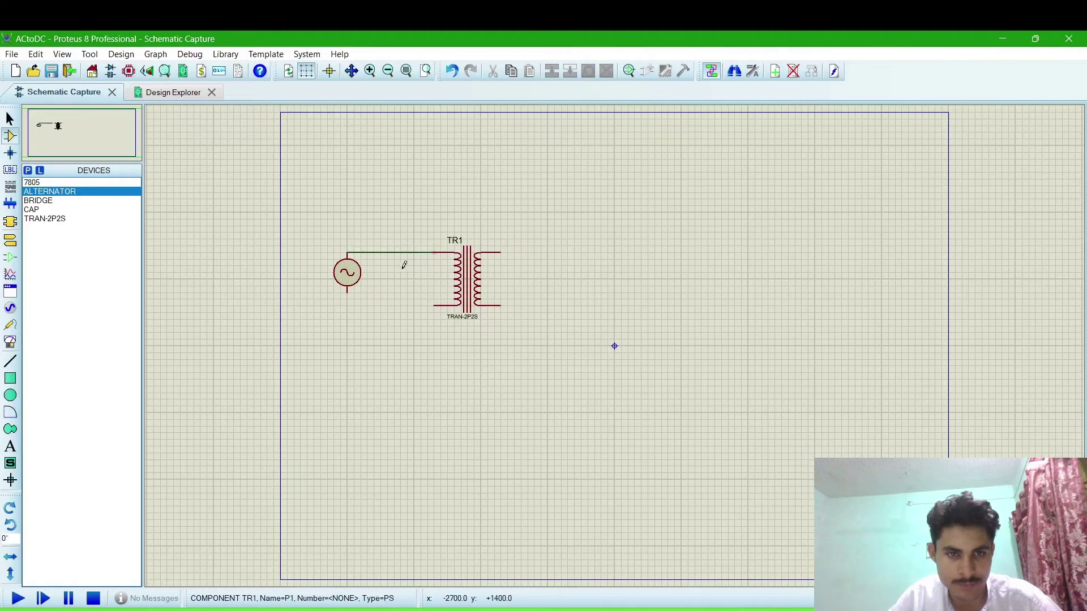
pyautogui.click(347, 290)
pyautogui.click(433, 305)
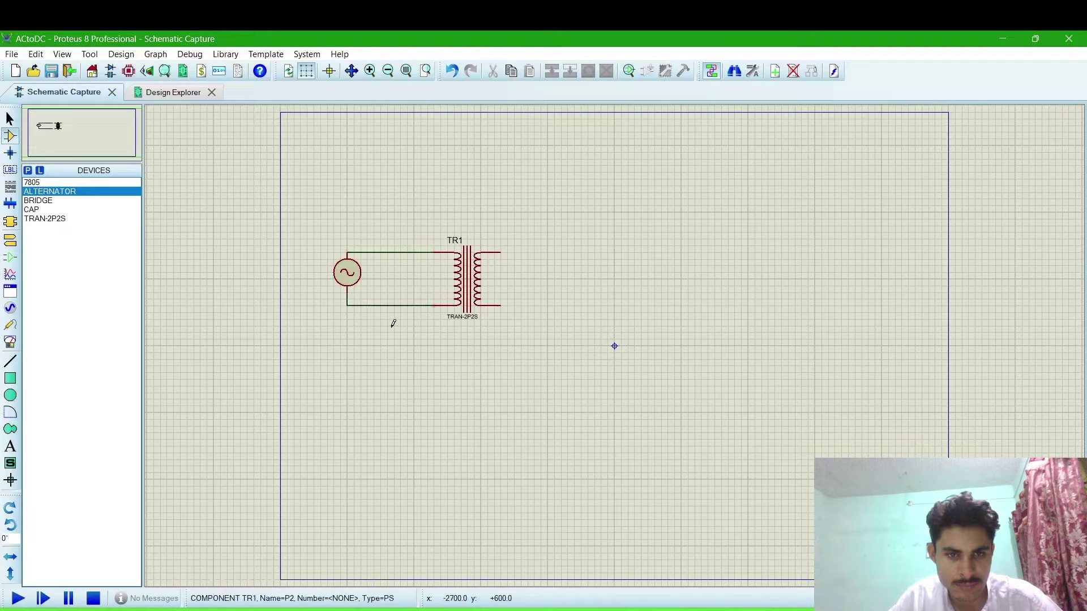
# Set the alternator's Amplitude to 311V and Frequency to 50Hz
pyautogui.doubleClick(354, 279)
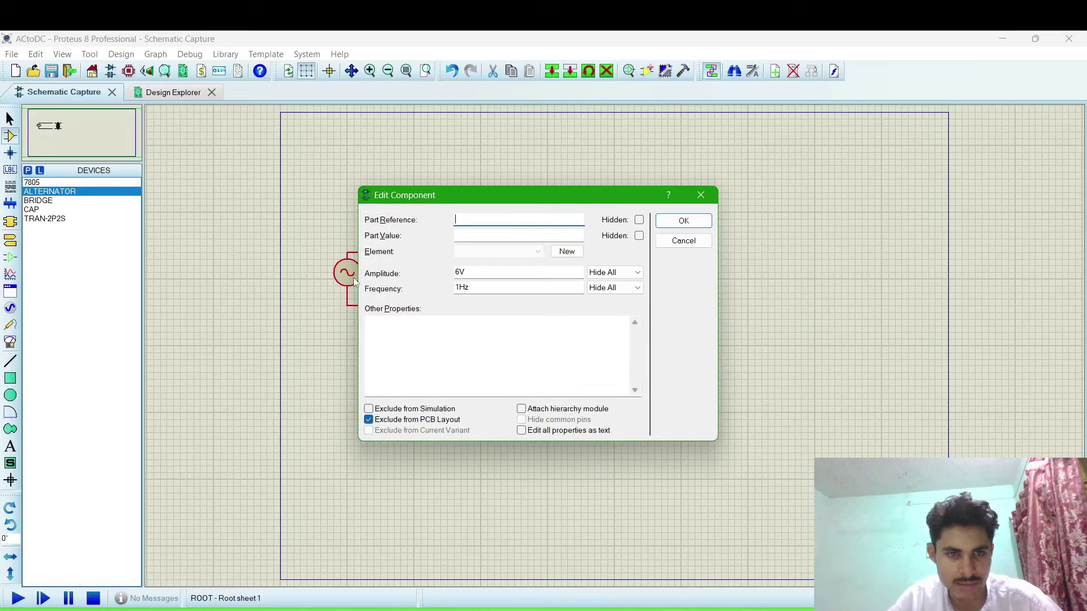
pyautogui.click(459, 273)
pyautogui.press('BackSpace')
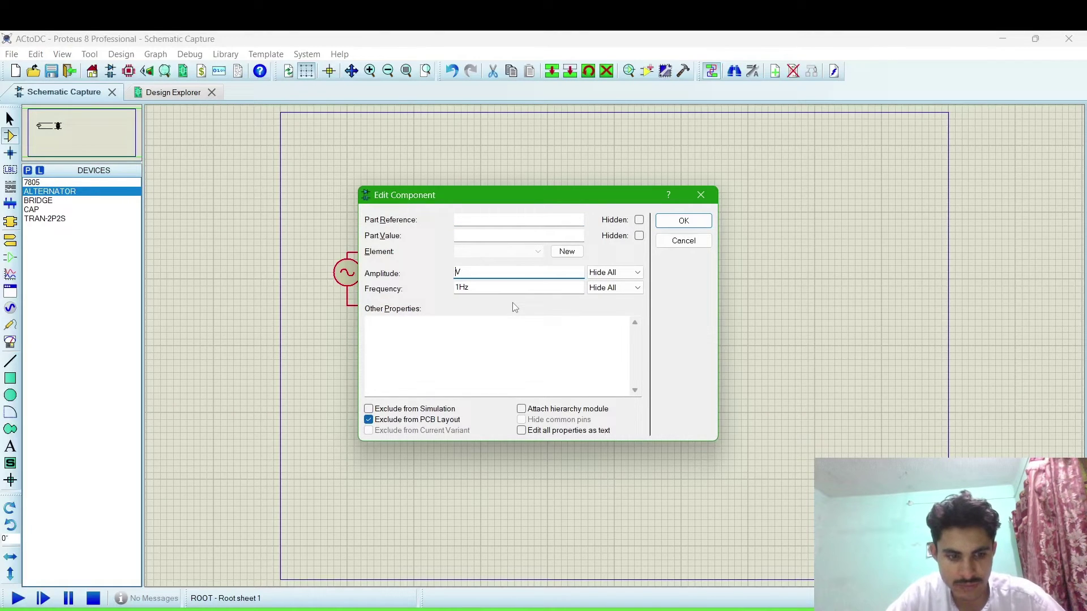
pyautogui.write('3')
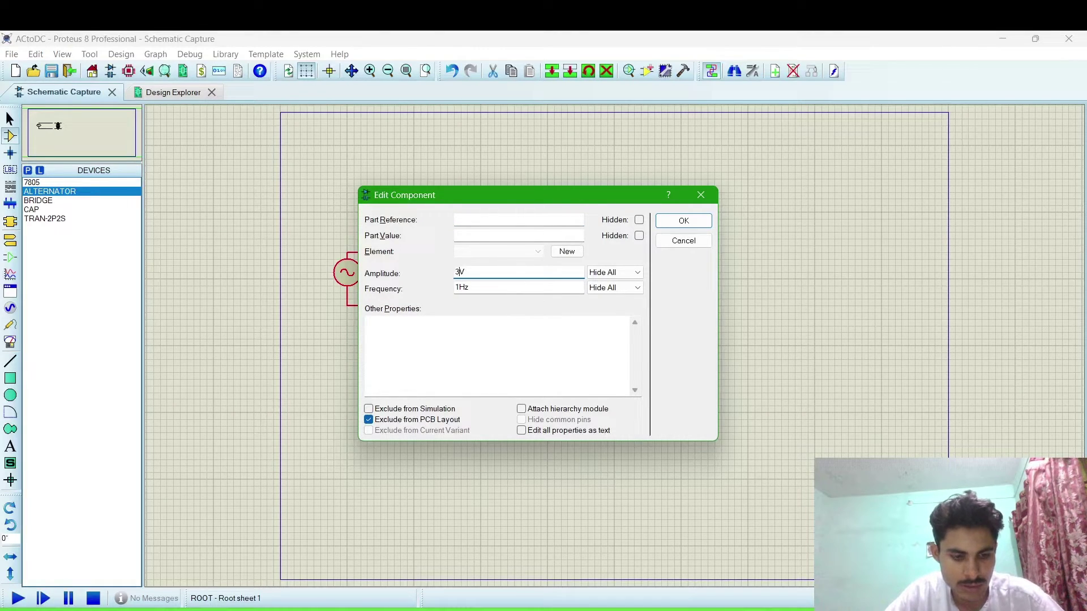
pyautogui.write('11')
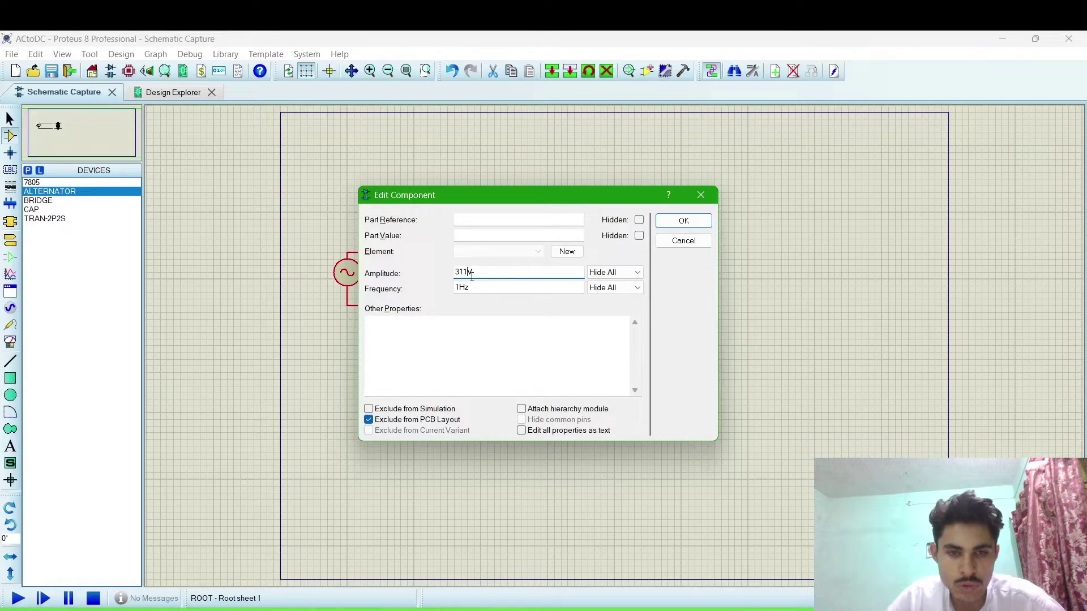
pyautogui.click(459, 289)
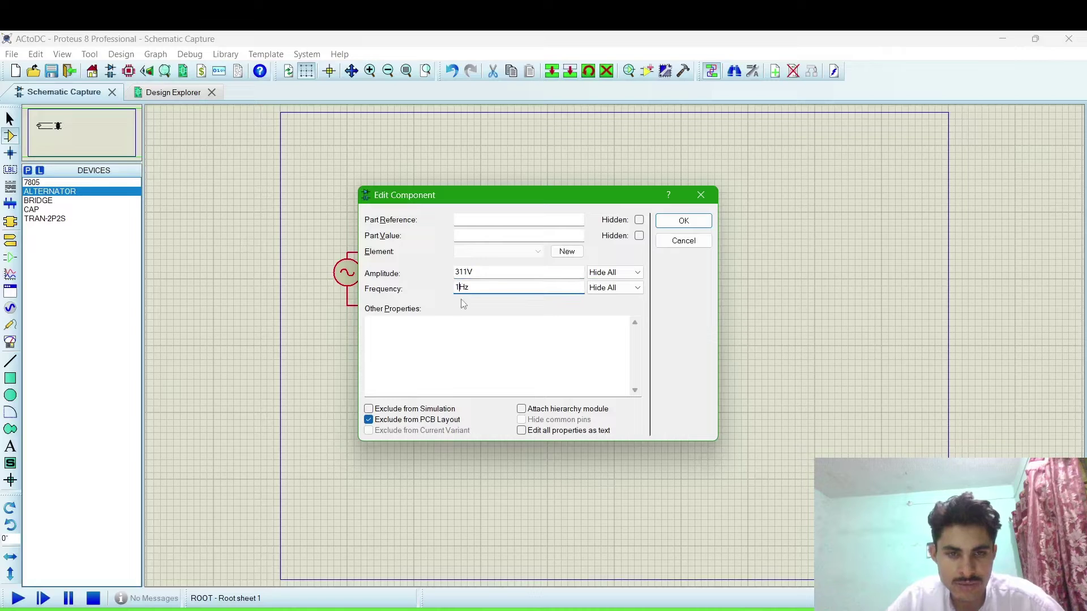
pyautogui.press('BackSpace')
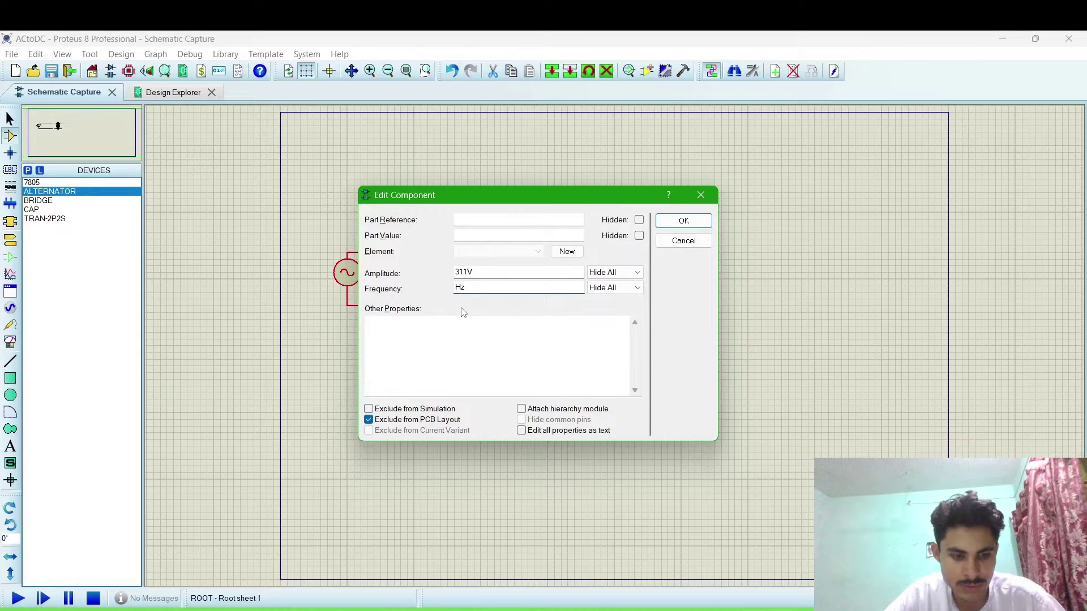
pyautogui.write('50')
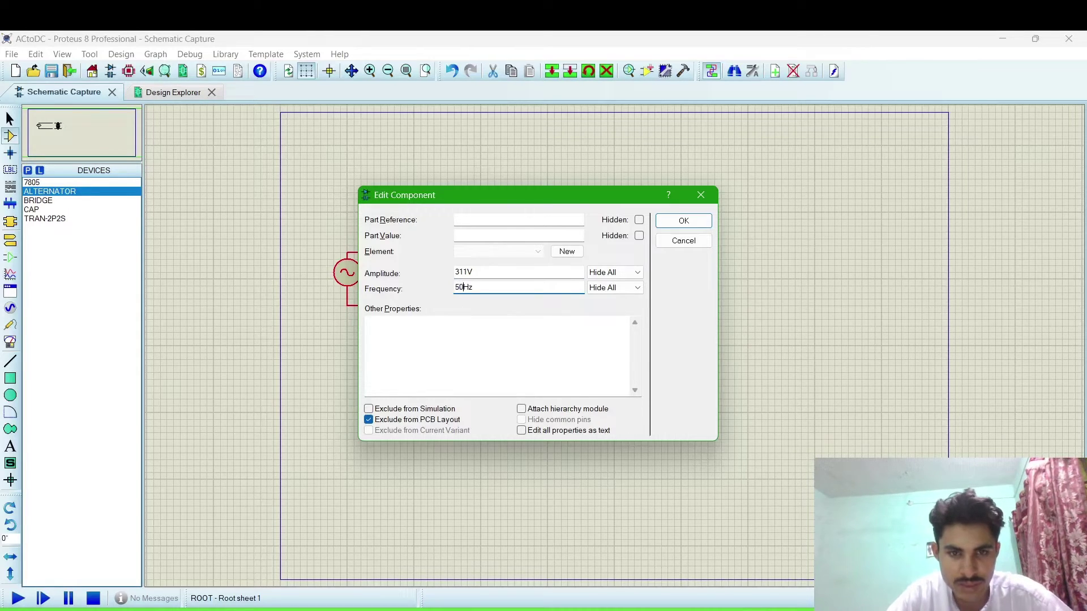
pyautogui.click(683, 221)
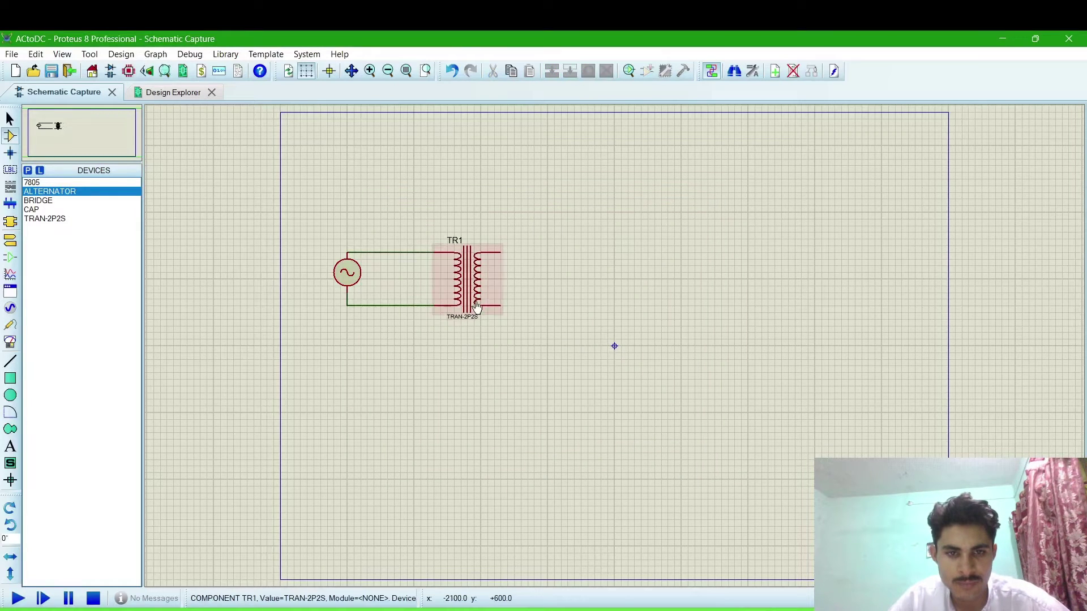
# Set TR1's Primary Inductance to 336mH and Secondary Inductance to 1mH
pyautogui.doubleClick(477, 281)
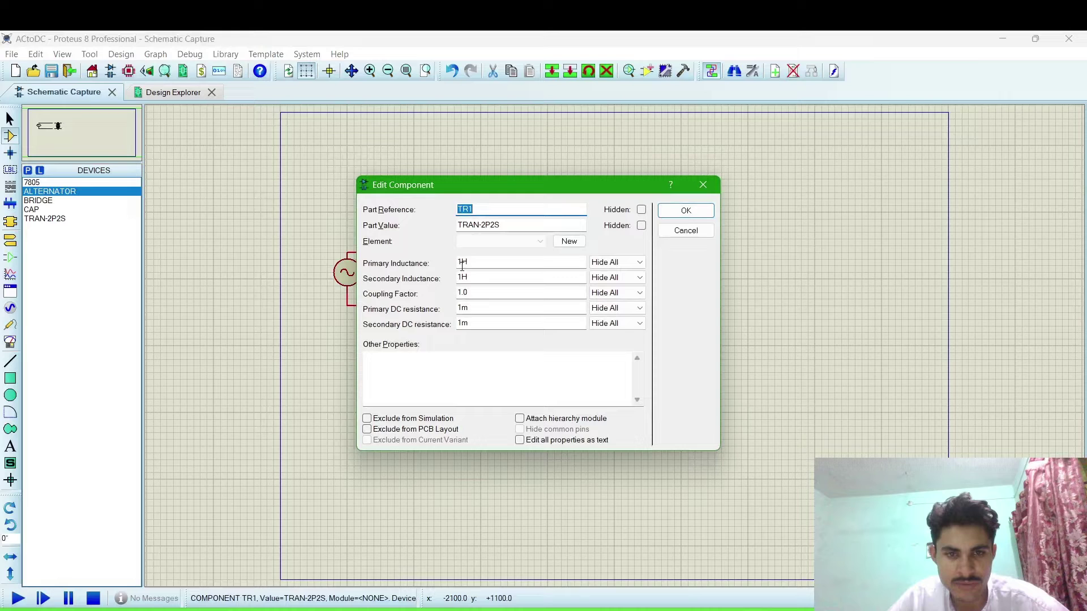
pyautogui.click(462, 264)
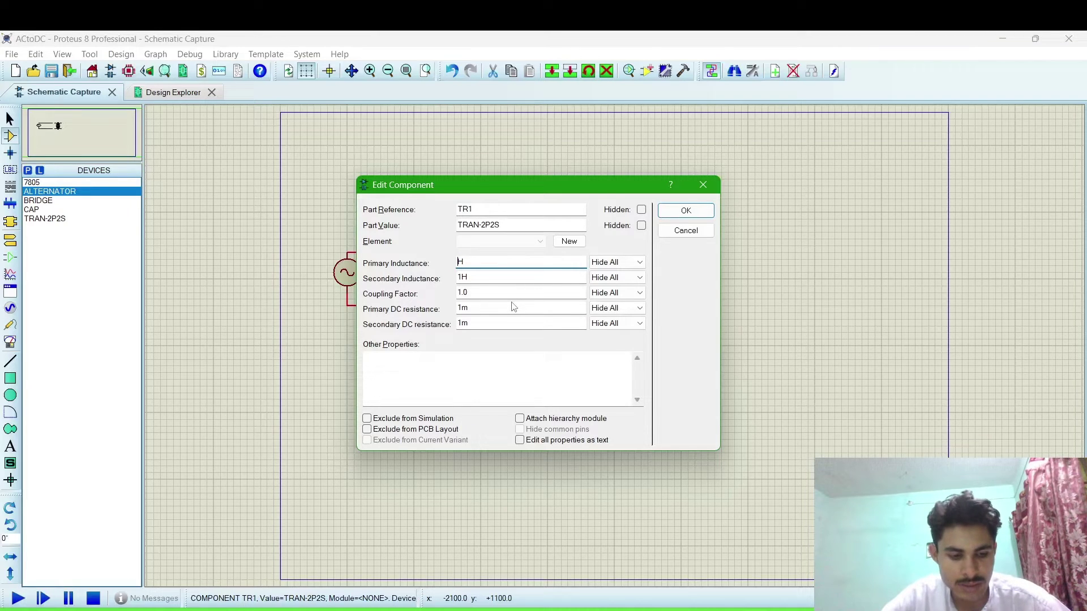
pyautogui.write('3')
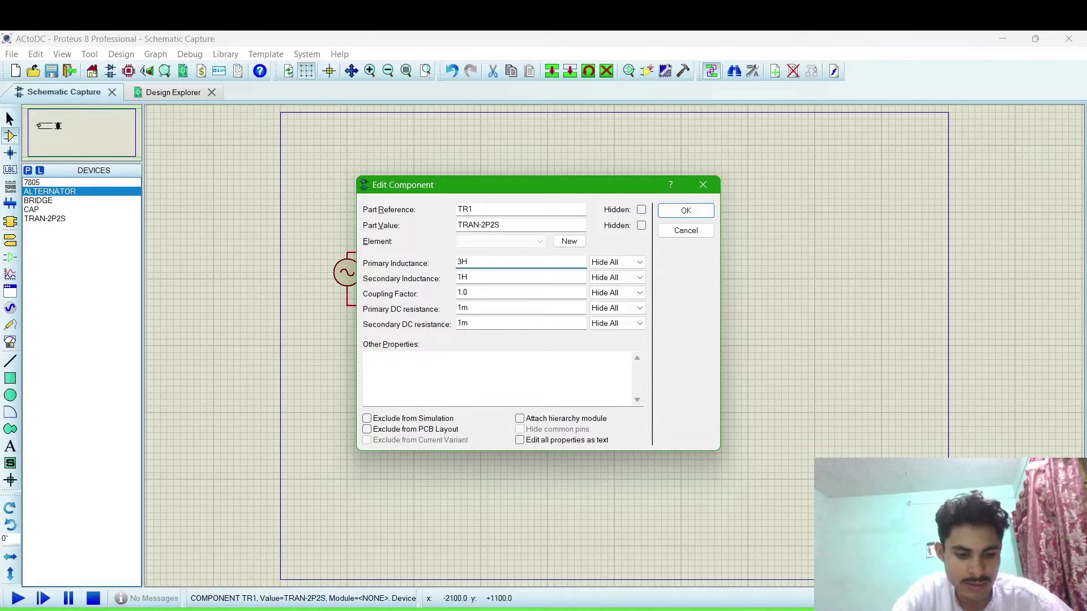
pyautogui.write('36m')
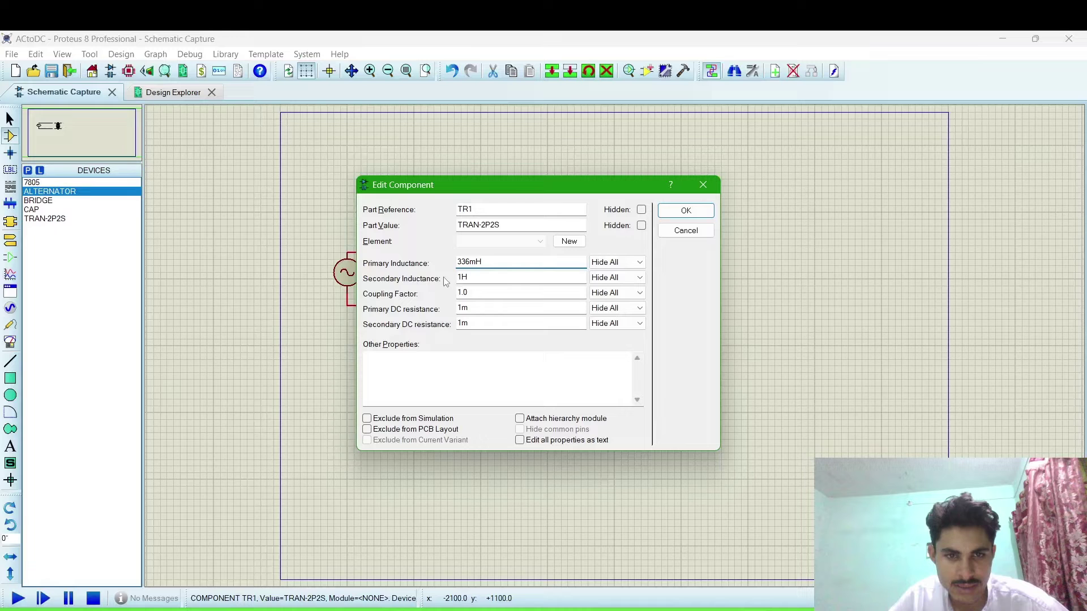
pyautogui.click(463, 277)
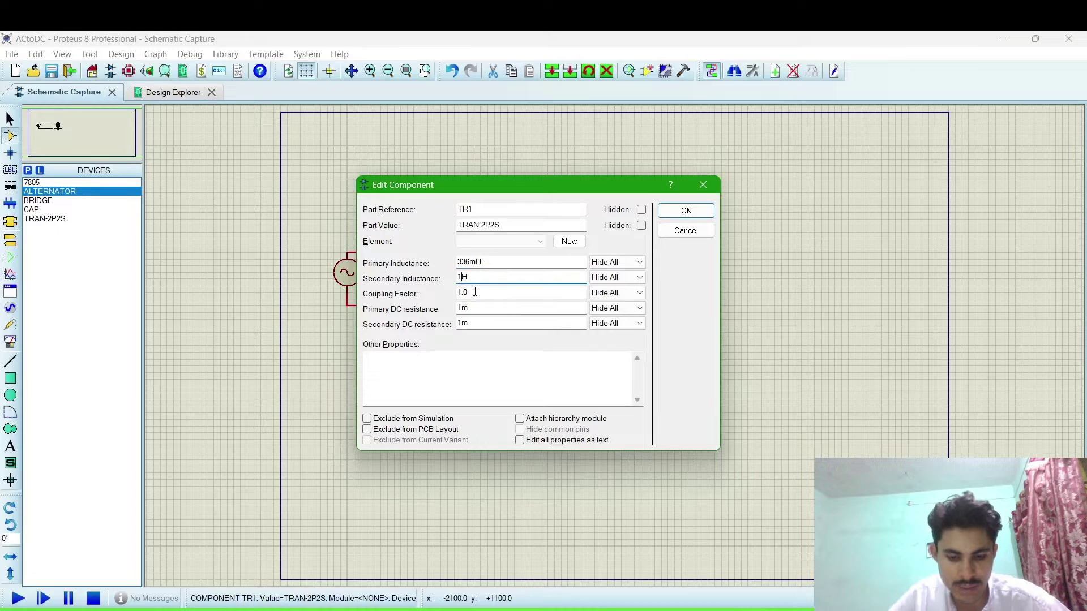
pyautogui.write('m')
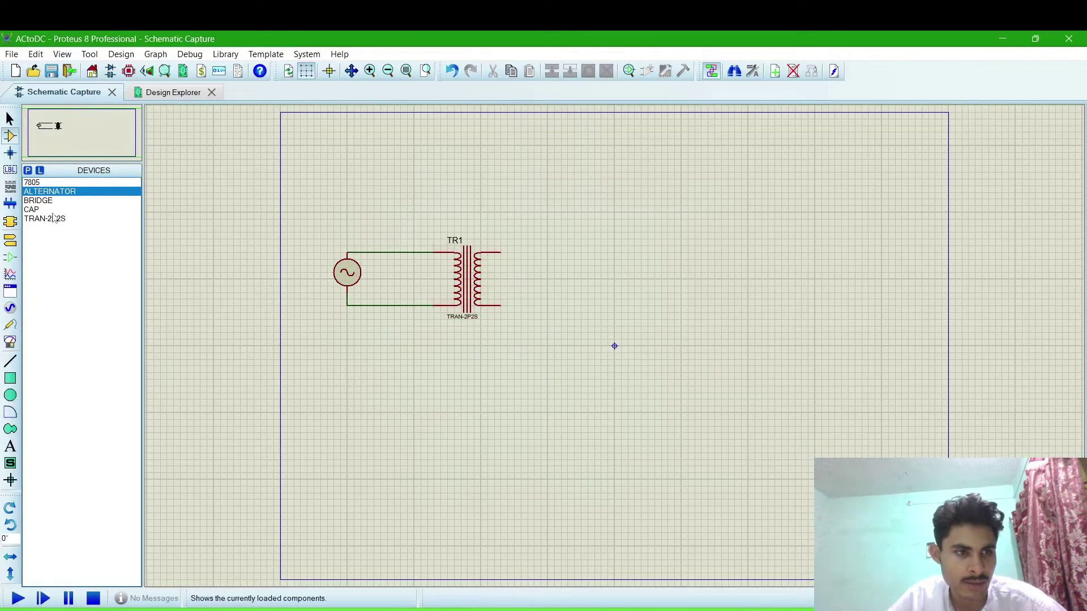
# Place bridge rectifier BR1 right of TR1 and connect both secondary ends to its top and bottom pins
pyautogui.click(39, 201)
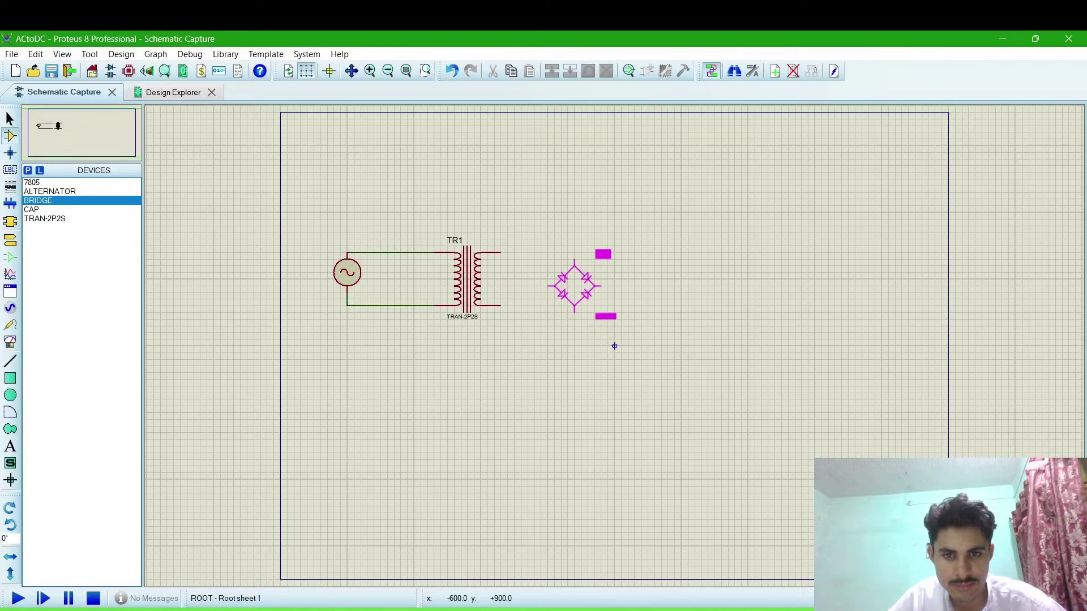
pyautogui.click(575, 281)
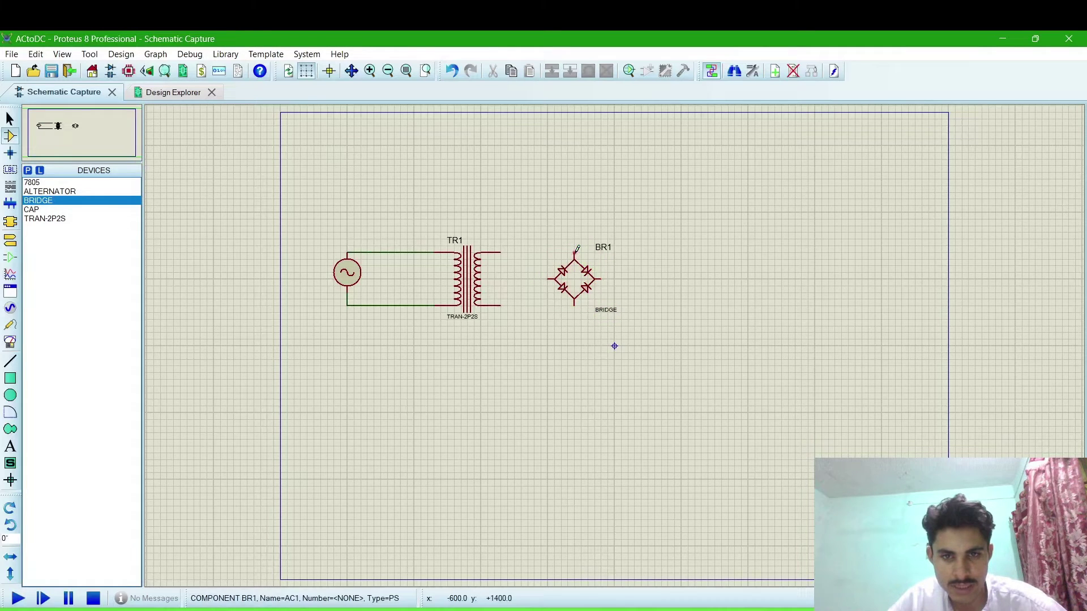
pyautogui.click(574, 253)
pyautogui.click(500, 252)
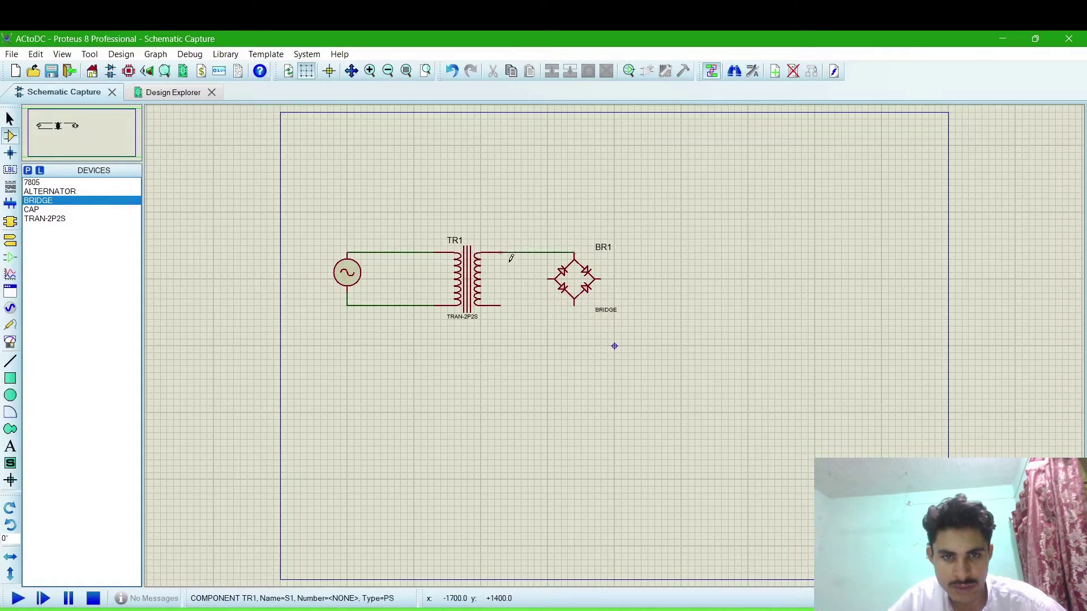
pyautogui.click(573, 305)
pyautogui.click(500, 304)
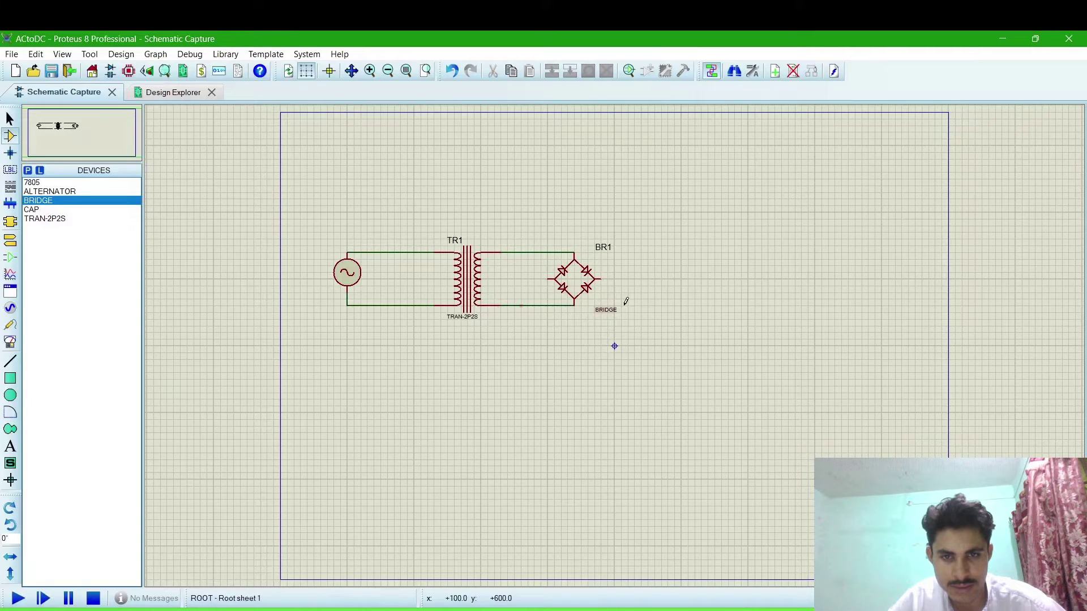
# Place the 7805 regulator as U1 right of BR1 and wire the bridge output to its input
pyautogui.click(33, 183)
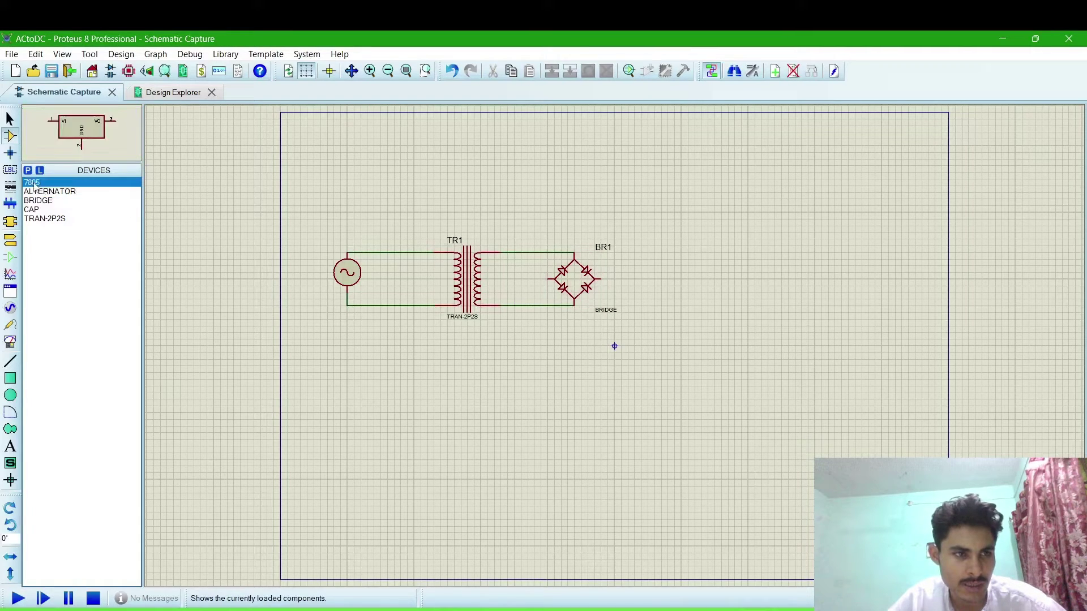
pyautogui.click(684, 273)
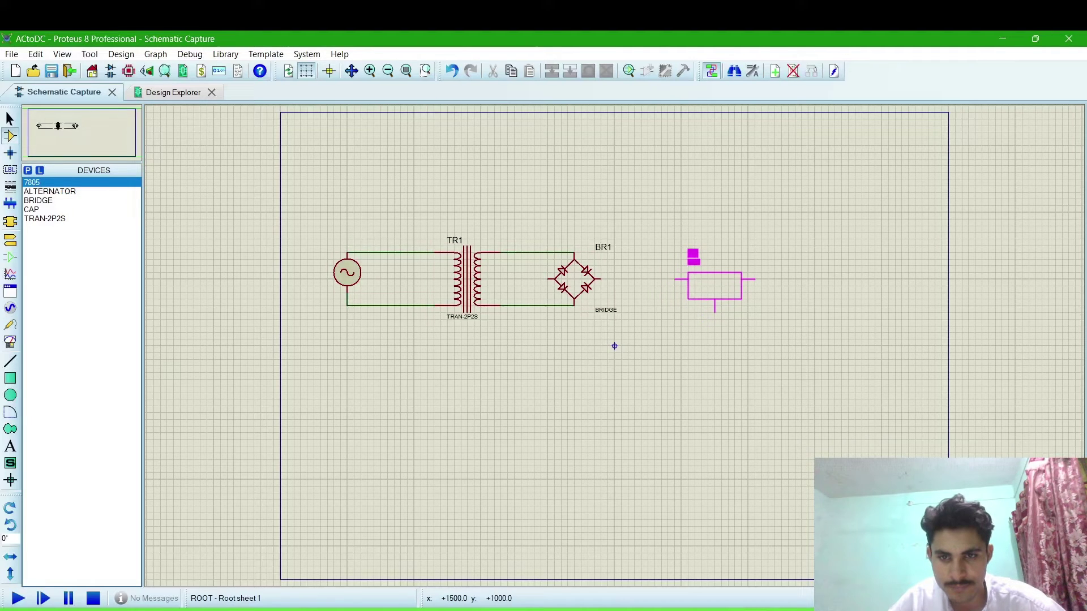
pyautogui.click(714, 285)
pyautogui.click(679, 279)
pyautogui.click(601, 277)
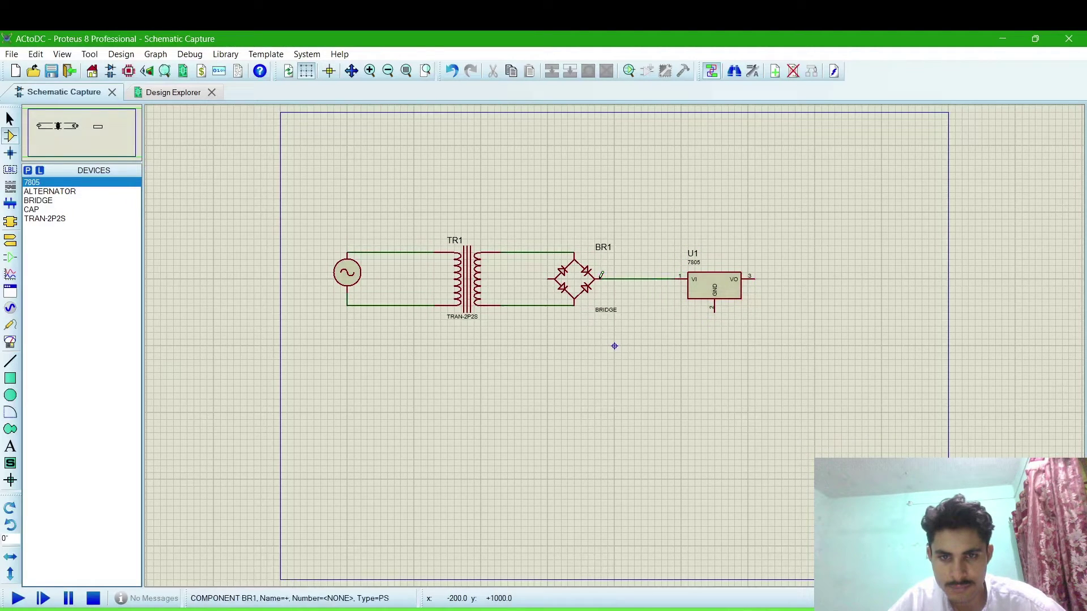
# Route U1's ground pin down, left beneath the bridge, and up to BR1's left terminal
pyautogui.click(714, 311)
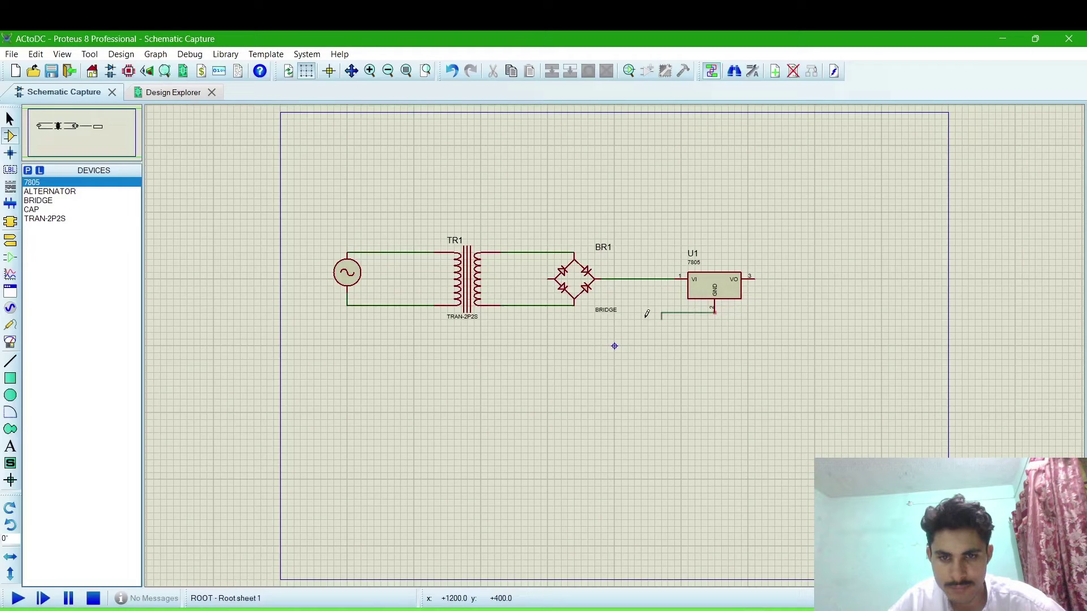
pyautogui.click(714, 338)
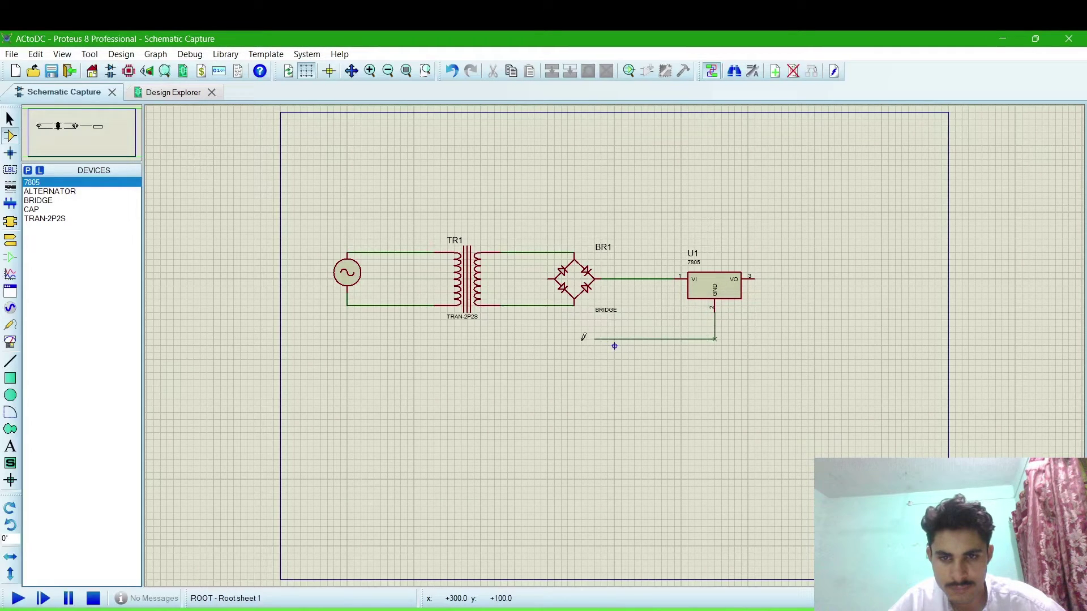
pyautogui.click(548, 338)
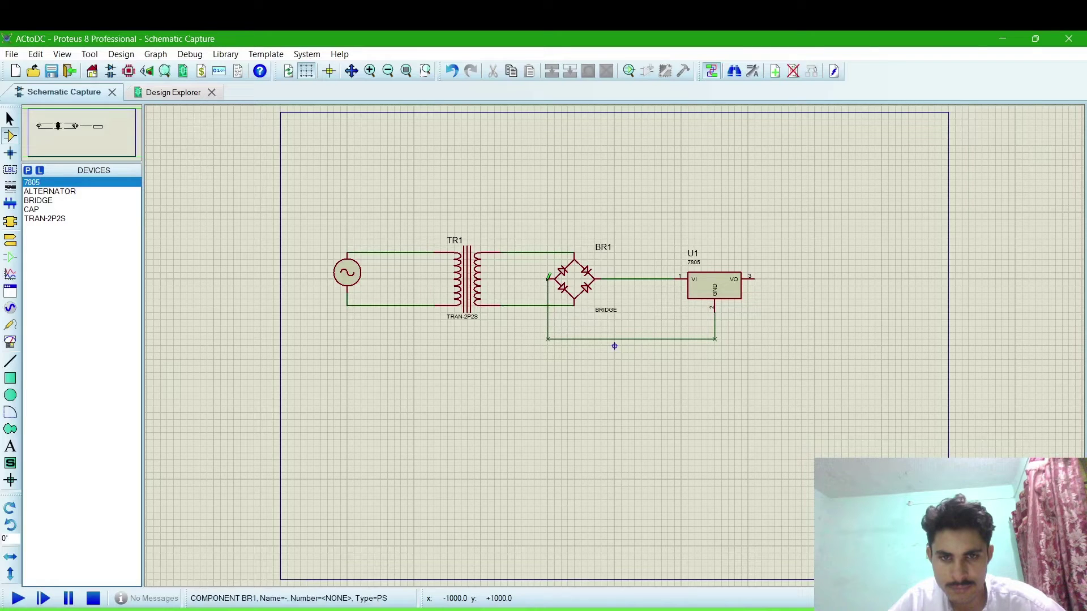
pyautogui.click(547, 279)
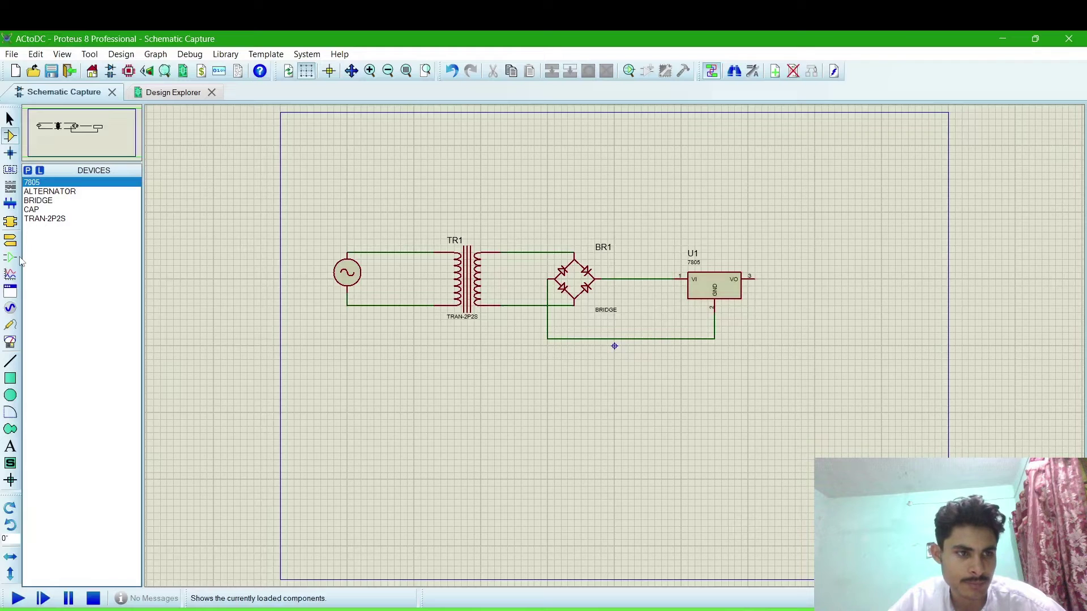
# Place a DC voltmeter right of U1, wiring plus to the regulator output and minus to ground
pyautogui.click(12, 342)
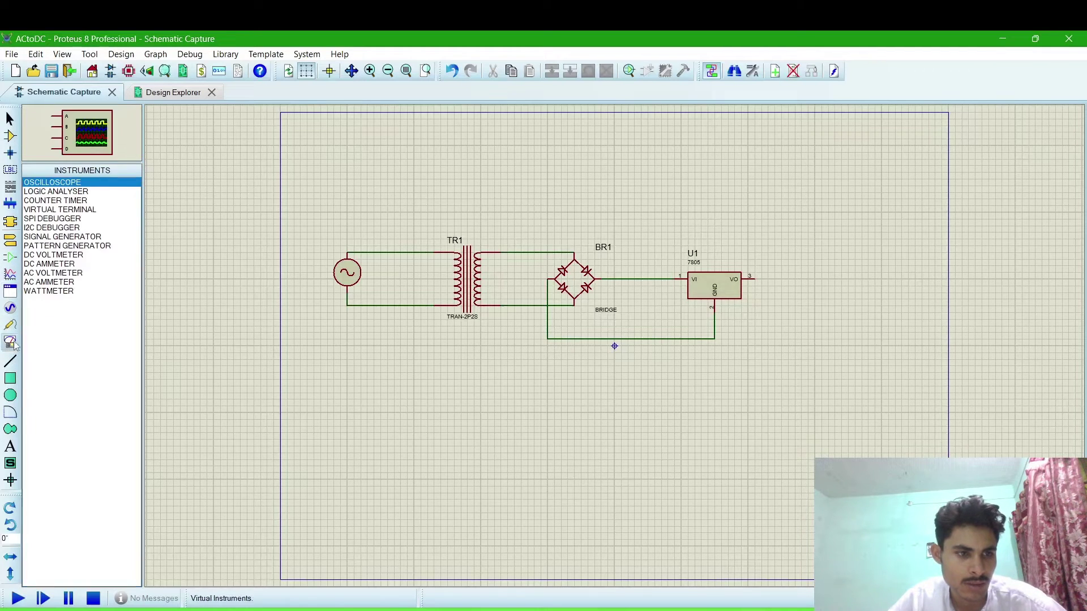
pyautogui.click(54, 255)
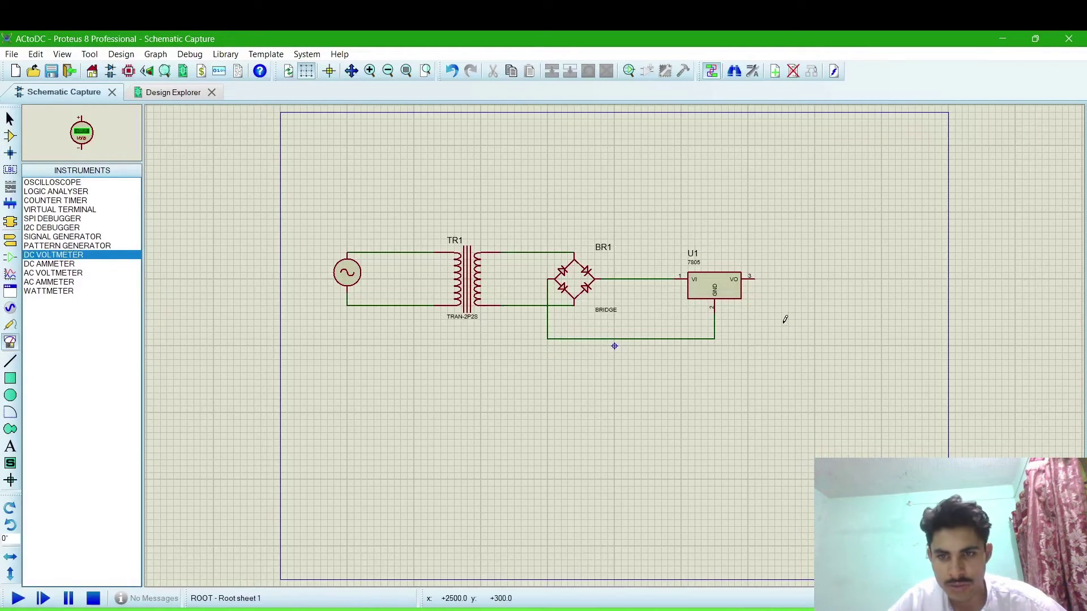
pyautogui.click(808, 312)
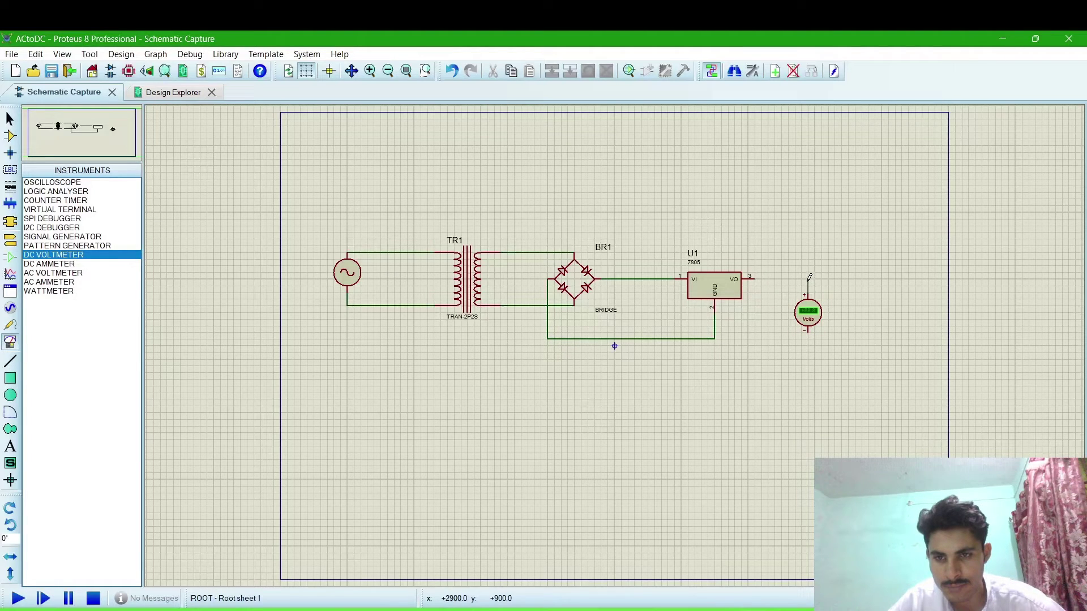
pyautogui.click(755, 278)
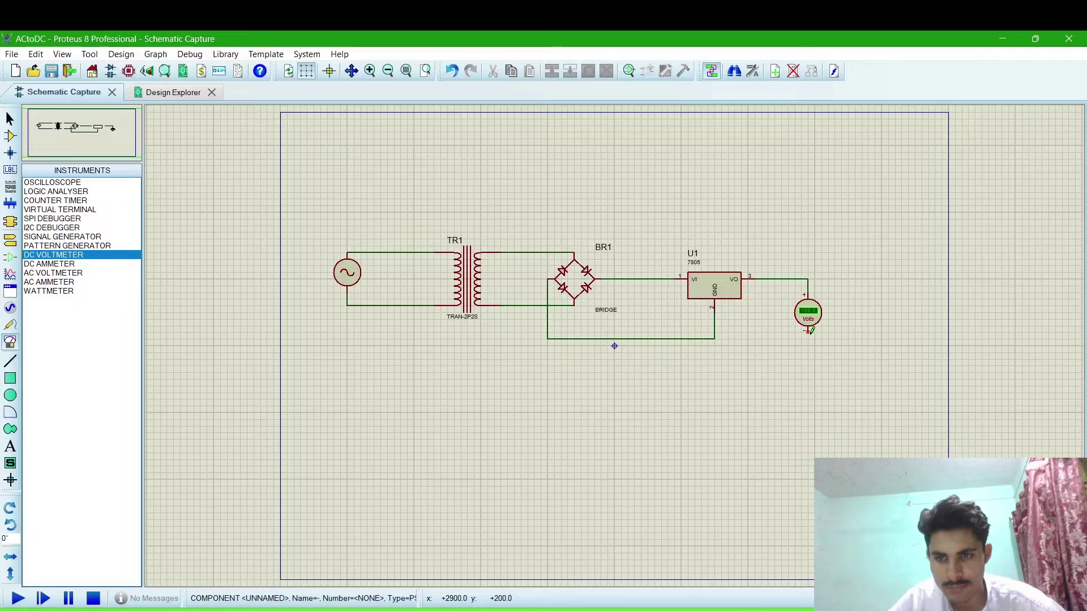
pyautogui.click(804, 334)
pyautogui.click(714, 339)
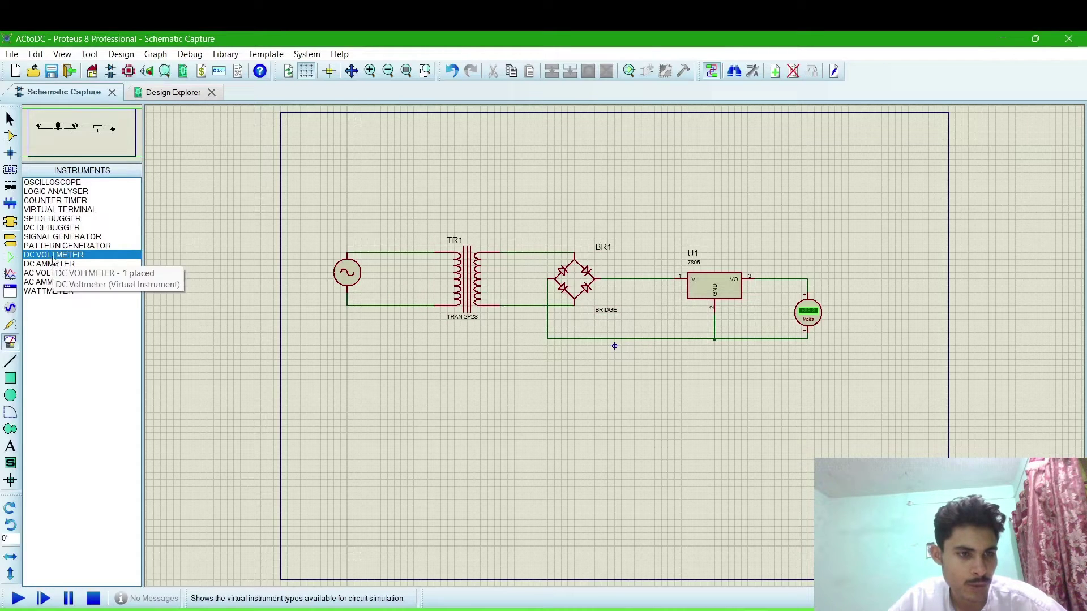
# Place capacitor C1 between the bridge and regulator and rotate it clockwise to stand vertically
pyautogui.click(10, 136)
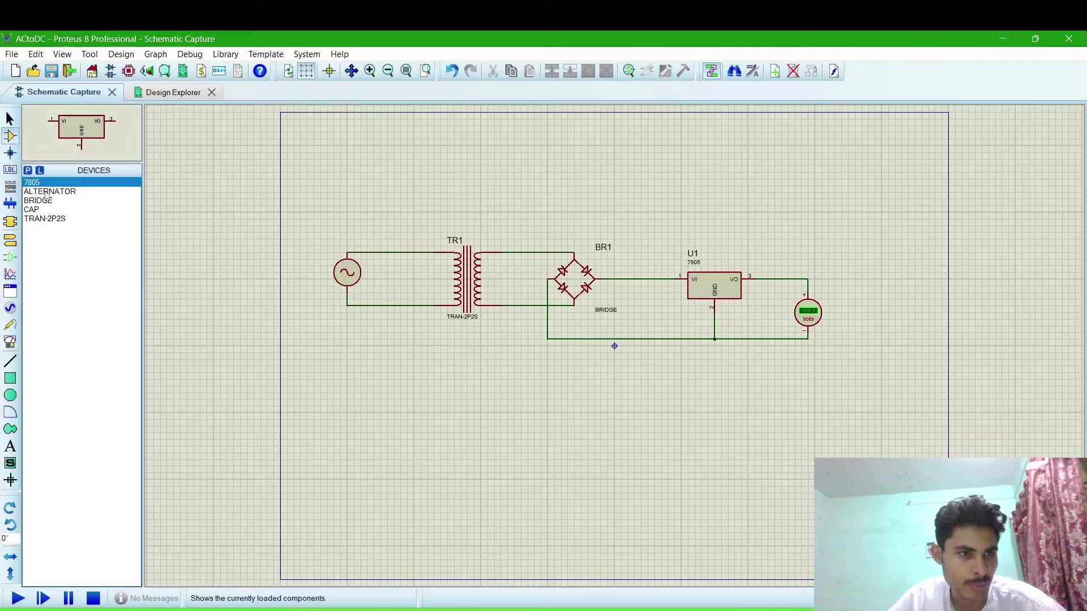
pyautogui.click(32, 209)
pyautogui.click(639, 306)
pyautogui.click(644, 310)
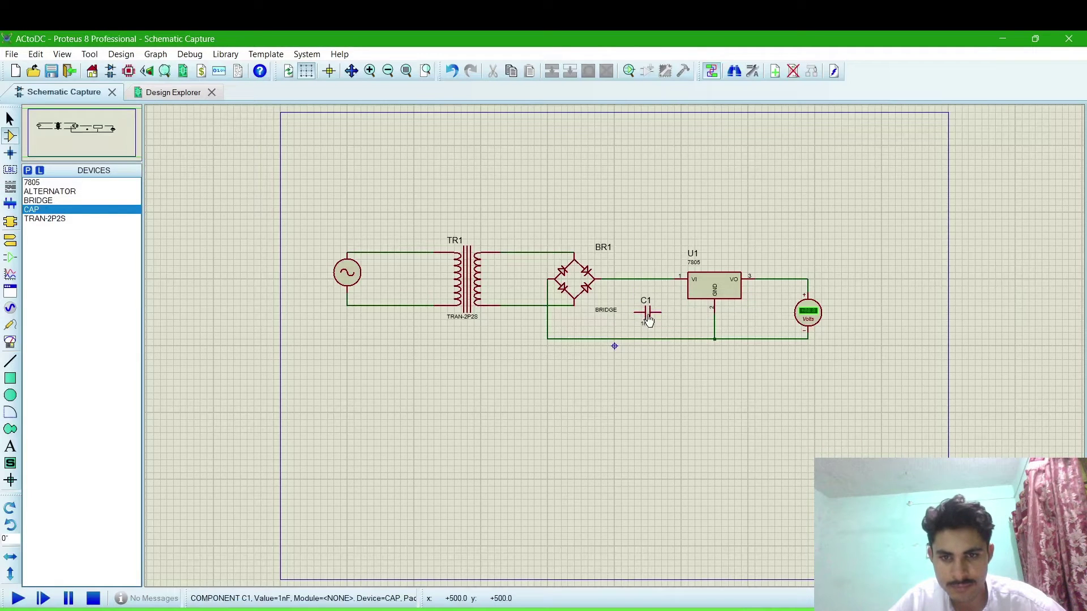
pyautogui.rightClick(651, 307)
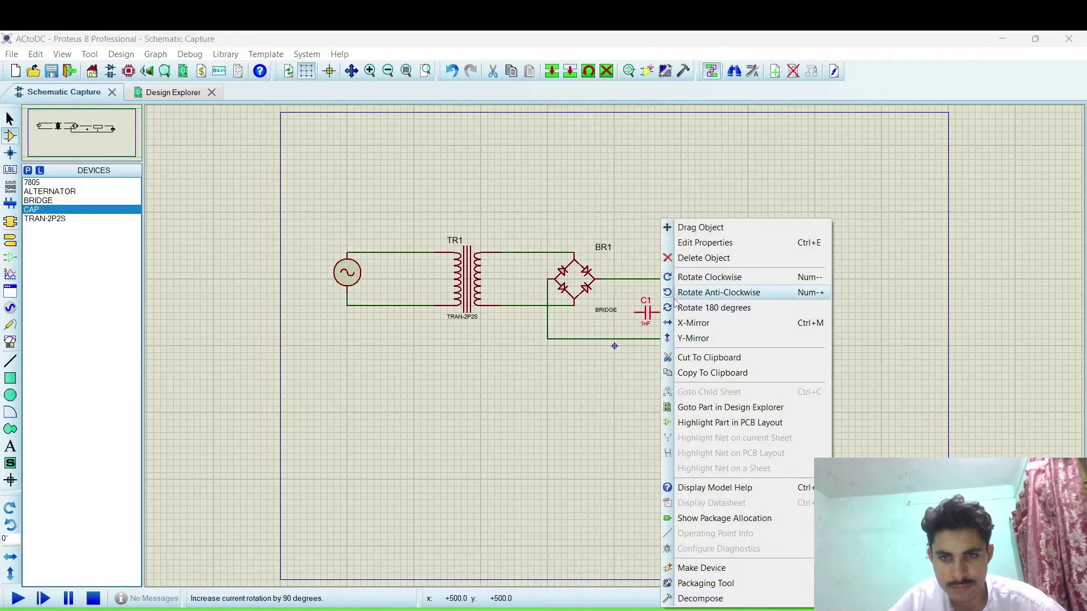
pyautogui.click(708, 277)
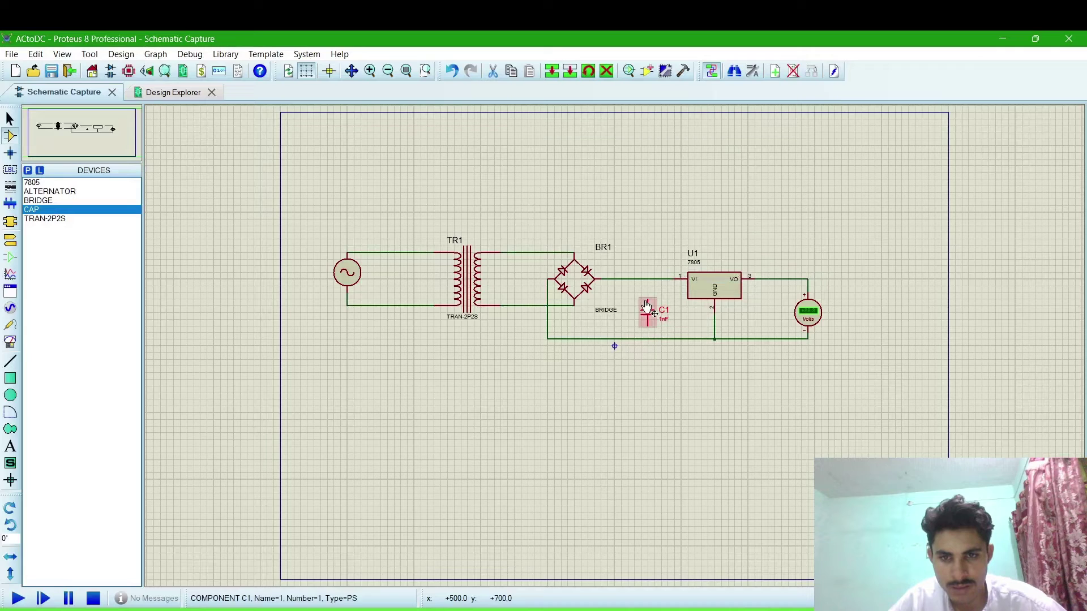
# Wire C1's top pin to the bridge–regulator line and bottom pin to ground, then open its properties
pyautogui.click(650, 295)
pyautogui.click(649, 297)
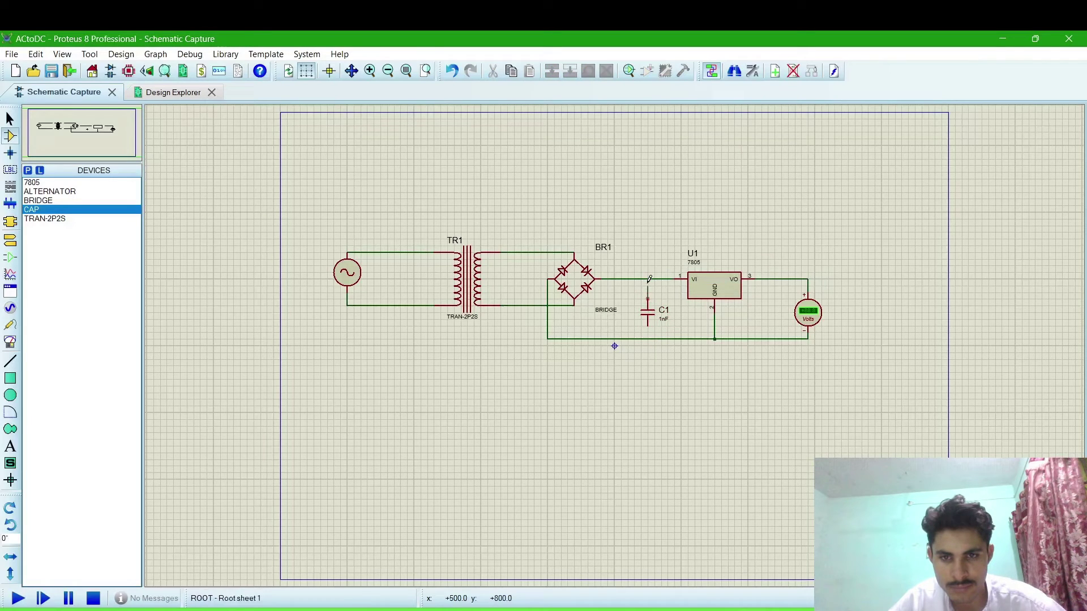
pyautogui.click(649, 279)
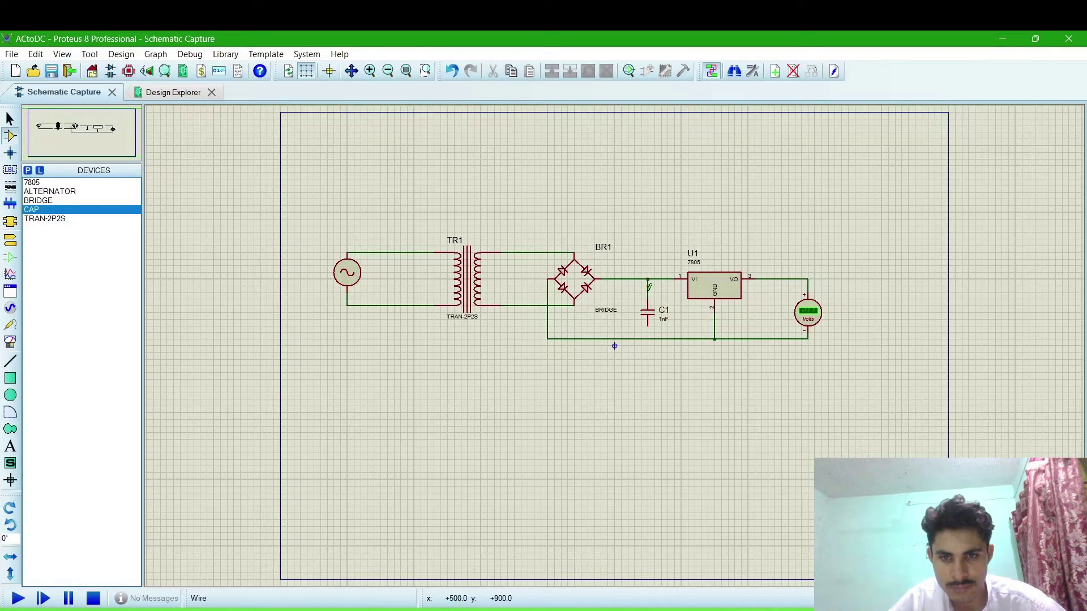
pyautogui.click(648, 324)
pyautogui.click(647, 339)
pyautogui.click(652, 320)
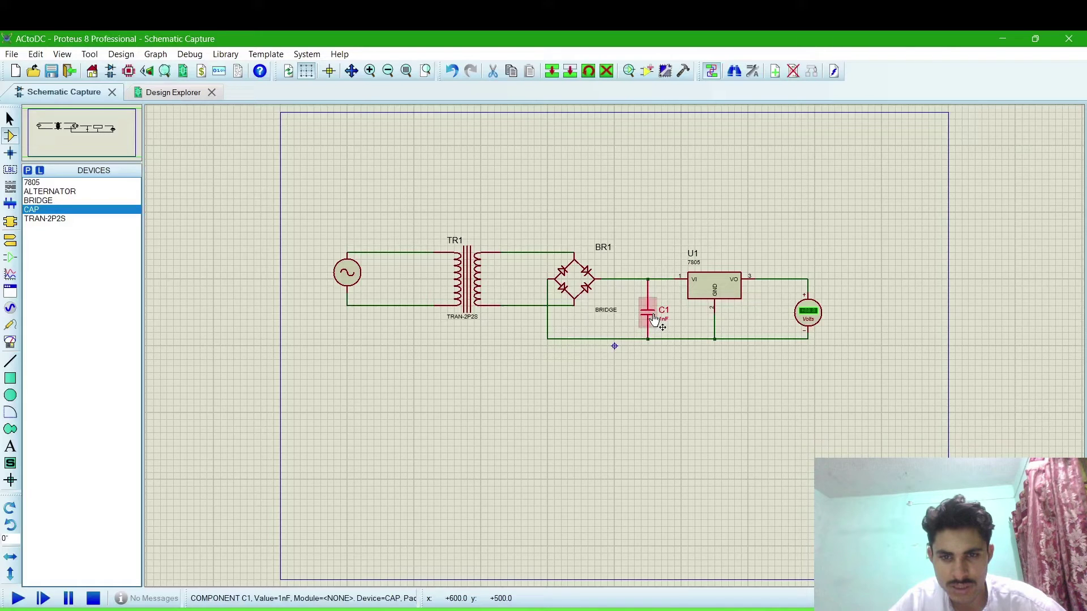
pyautogui.click(651, 316)
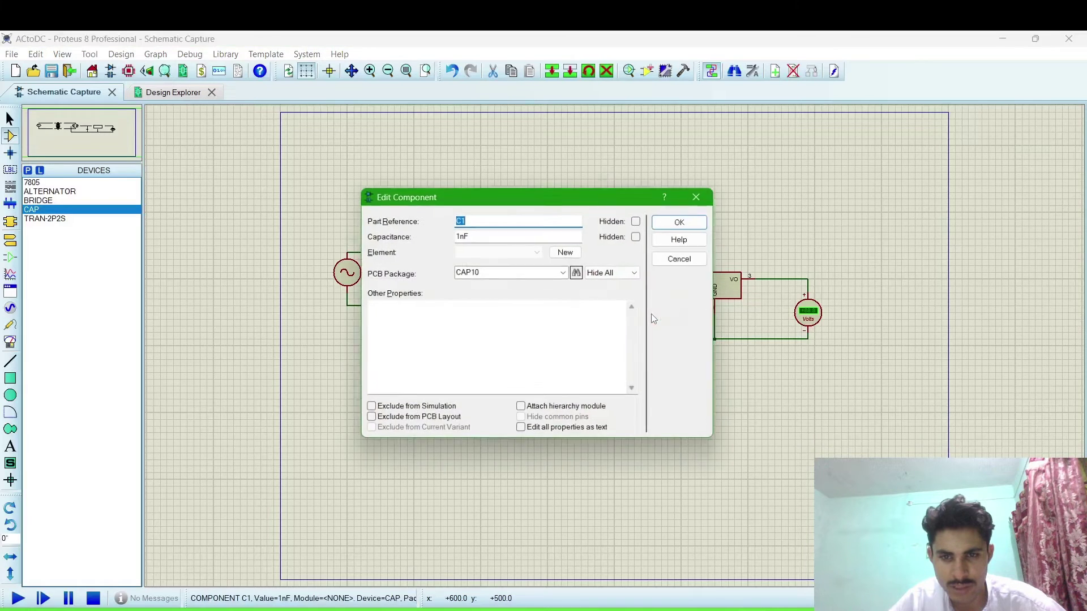
# Replace C1's 1nF capacitance with 47uF and confirm
pyautogui.click(462, 237)
pyautogui.press('BackSpace')
pyautogui.press('BackSpace')
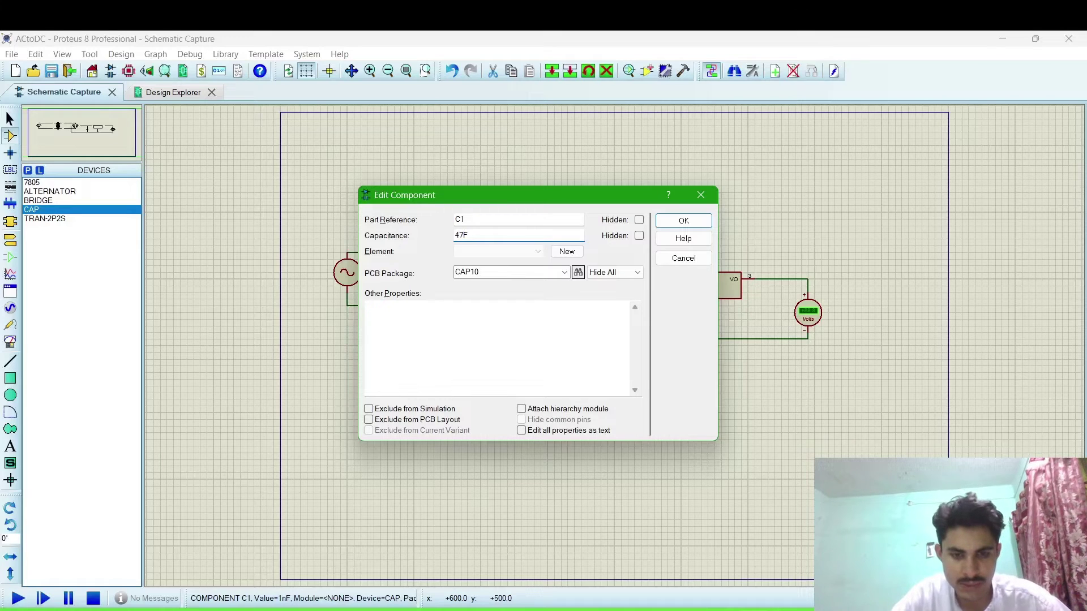
pyautogui.write('47u')
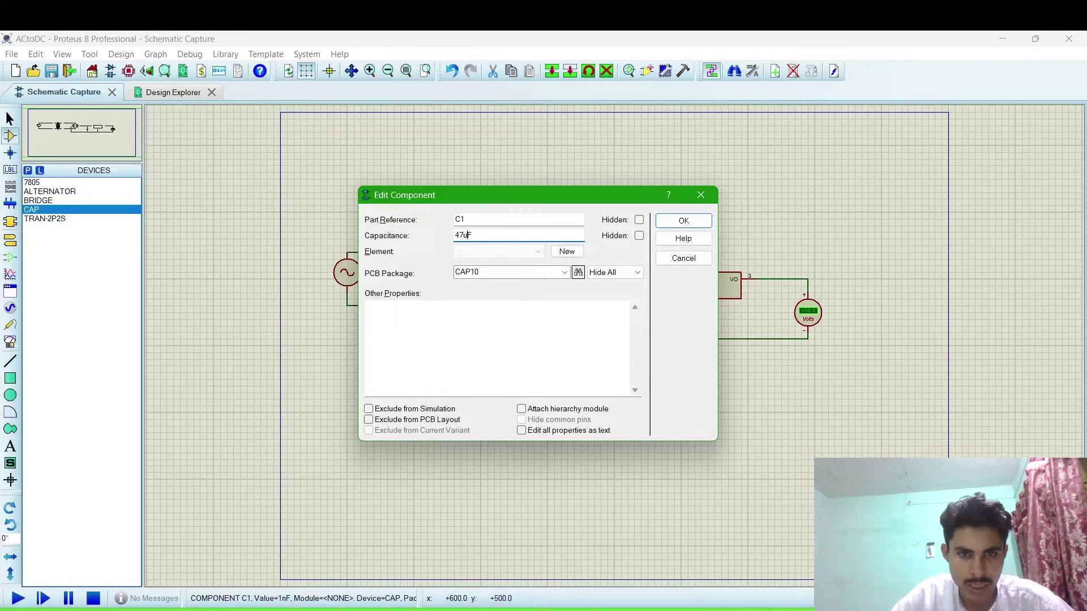
pyautogui.click(675, 223)
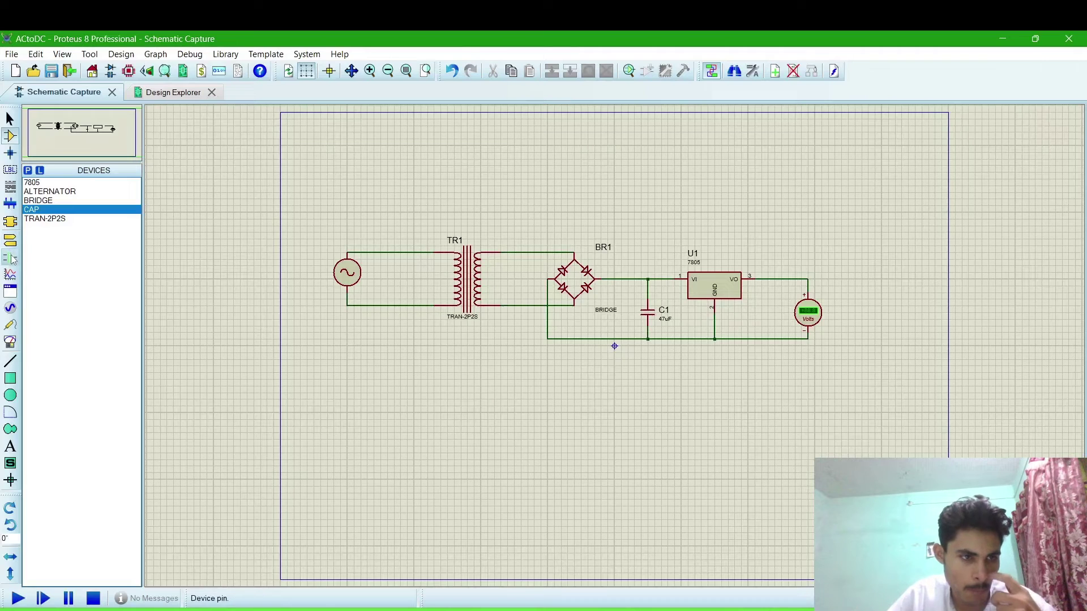
# Place an AC voltmeter across TR1's primary, wiring minus to the lower wire and plus to the upper wire
pyautogui.click(11, 342)
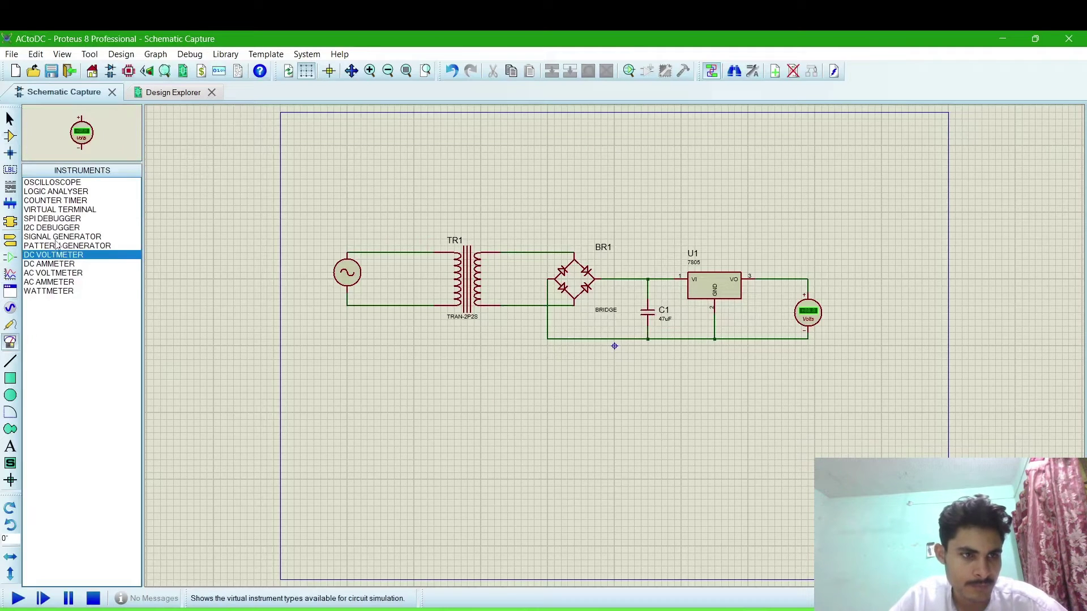
pyautogui.click(54, 273)
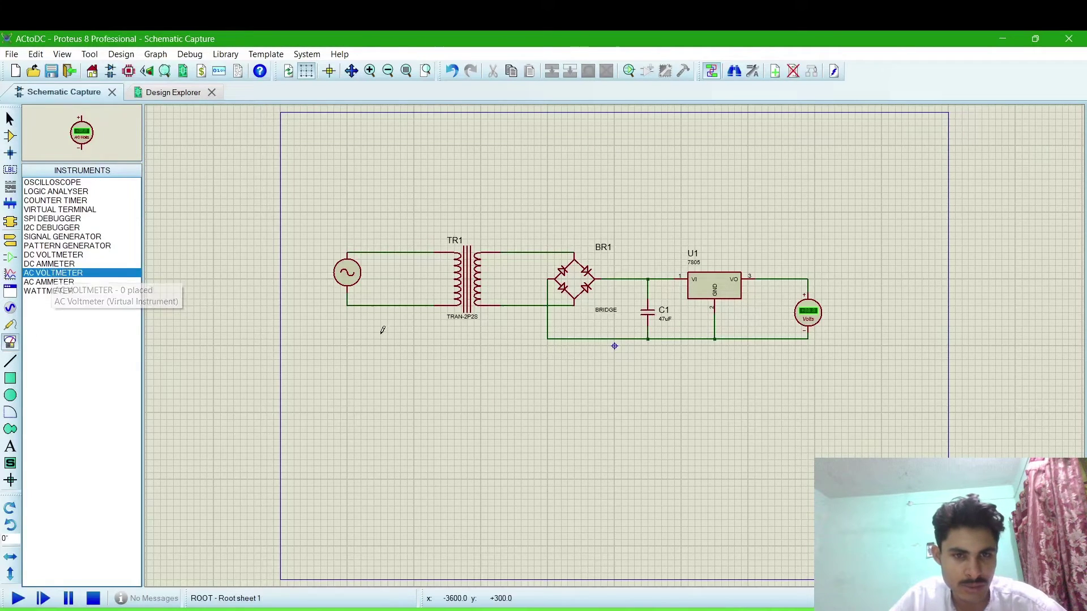
pyautogui.click(394, 279)
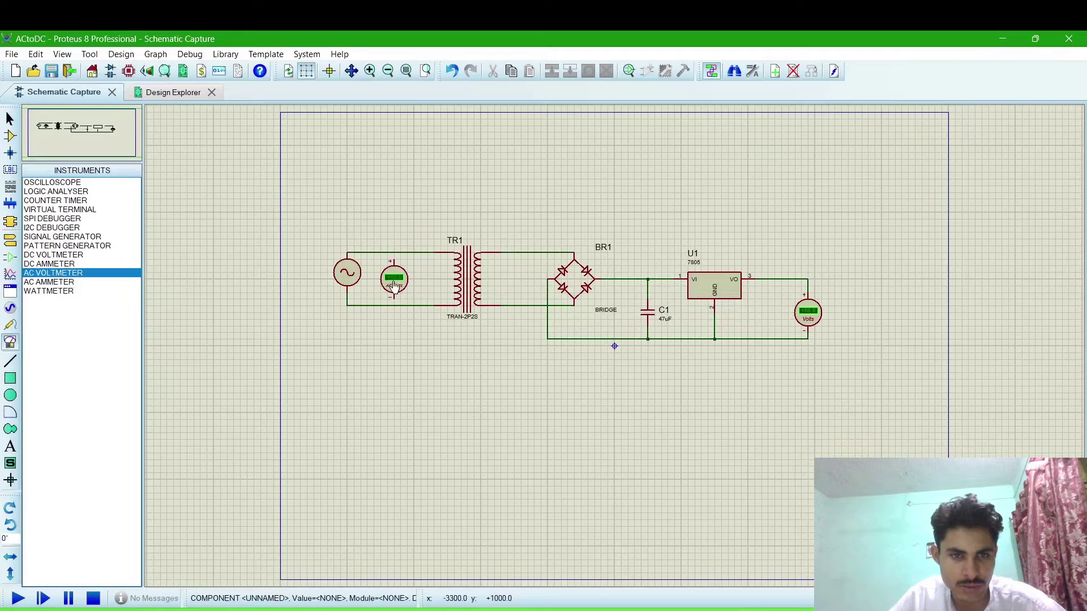
pyautogui.click(395, 297)
pyautogui.click(394, 305)
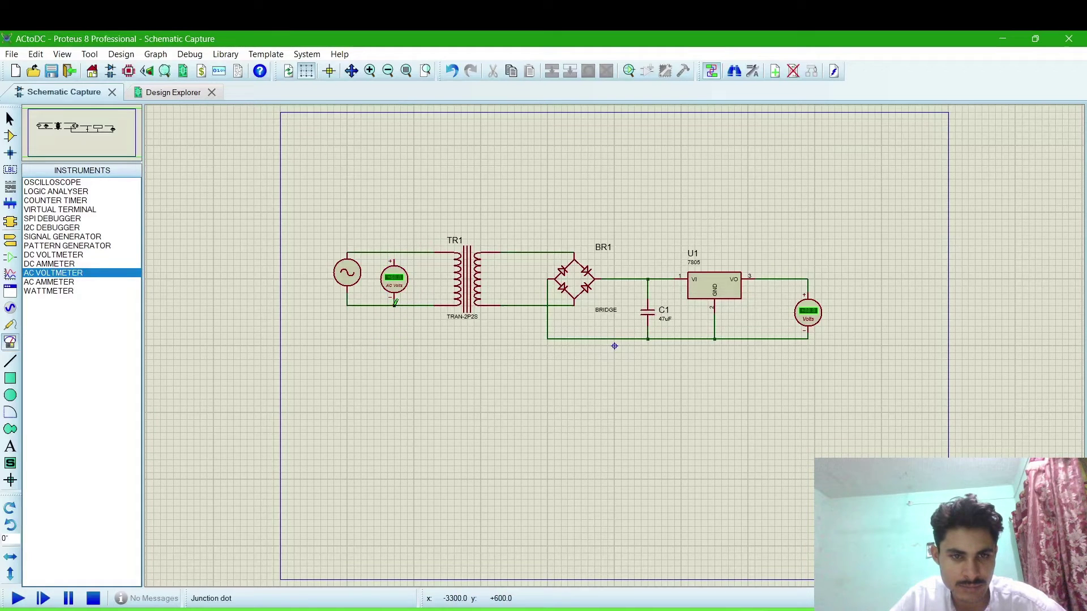
pyautogui.click(394, 262)
pyautogui.click(394, 252)
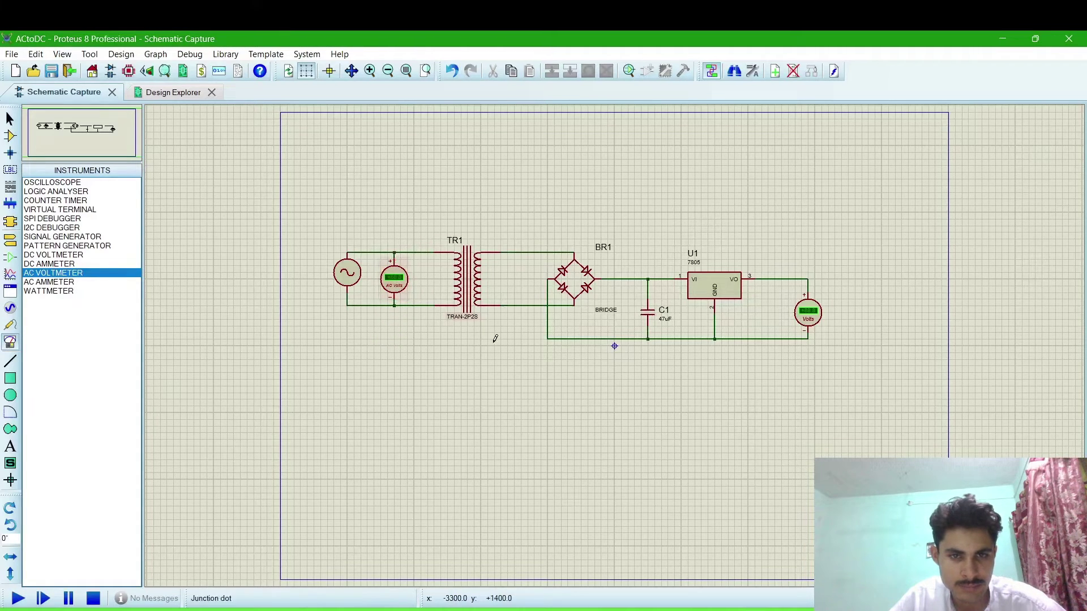
# Place a second AC voltmeter across TR1's secondary, wiring its minus and plus pins
pyautogui.click(520, 279)
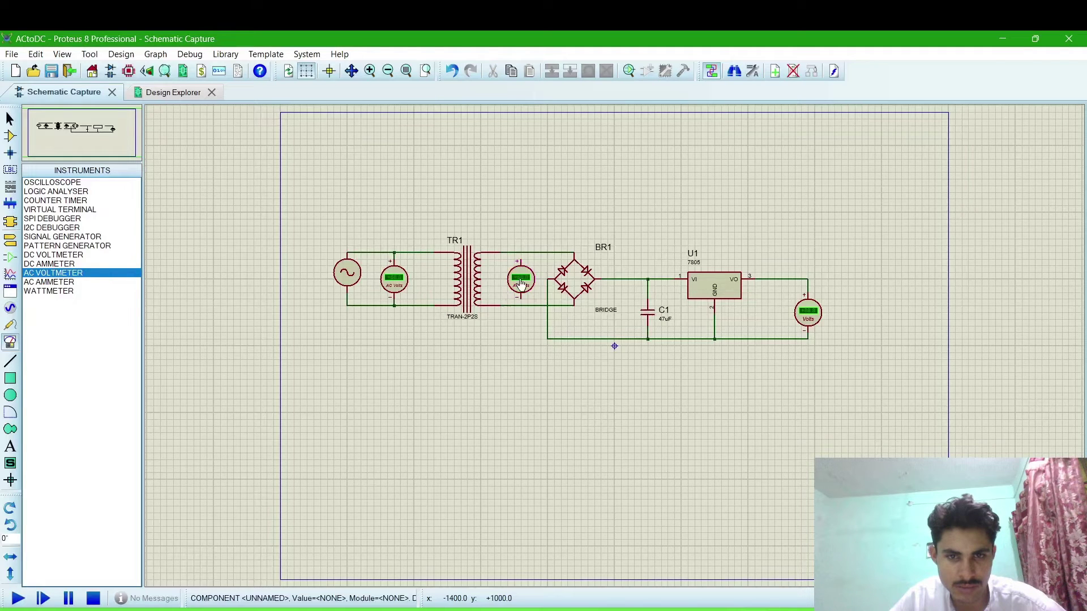
pyautogui.click(519, 297)
pyautogui.click(521, 306)
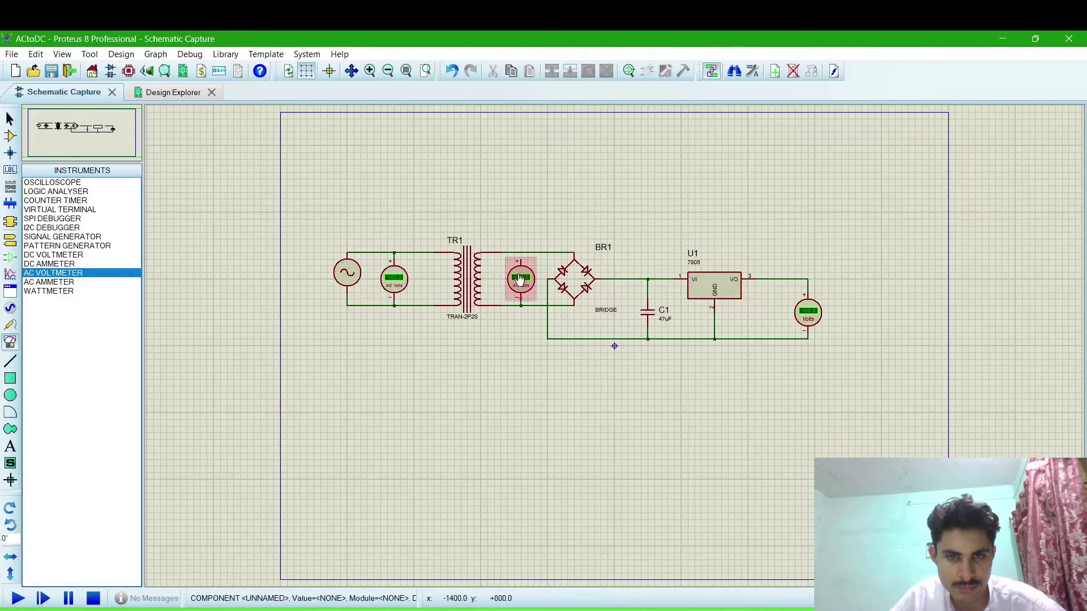
pyautogui.click(520, 253)
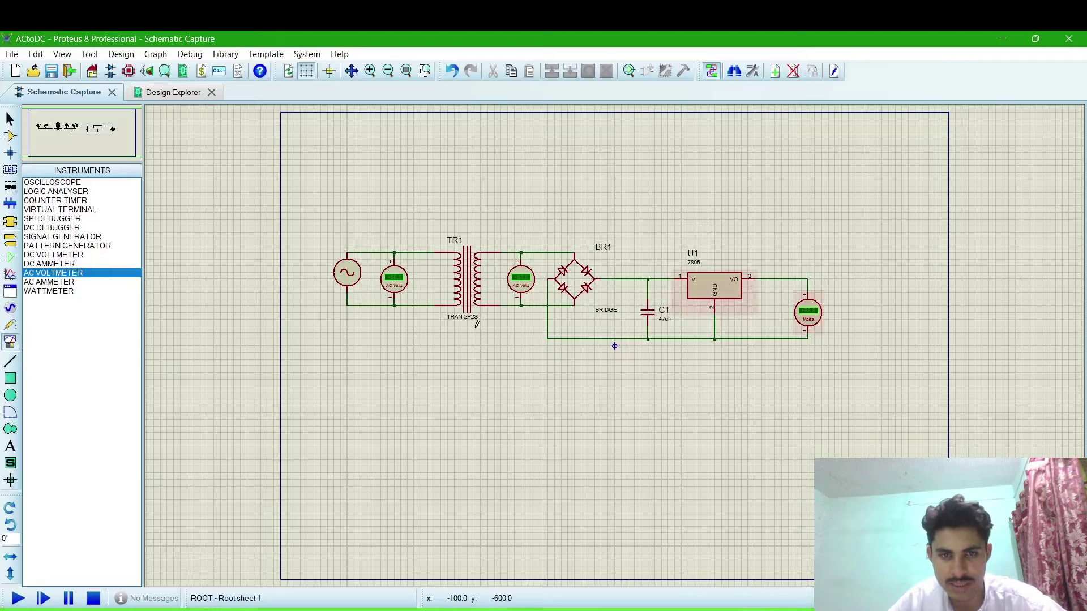
pyautogui.click(17, 598)
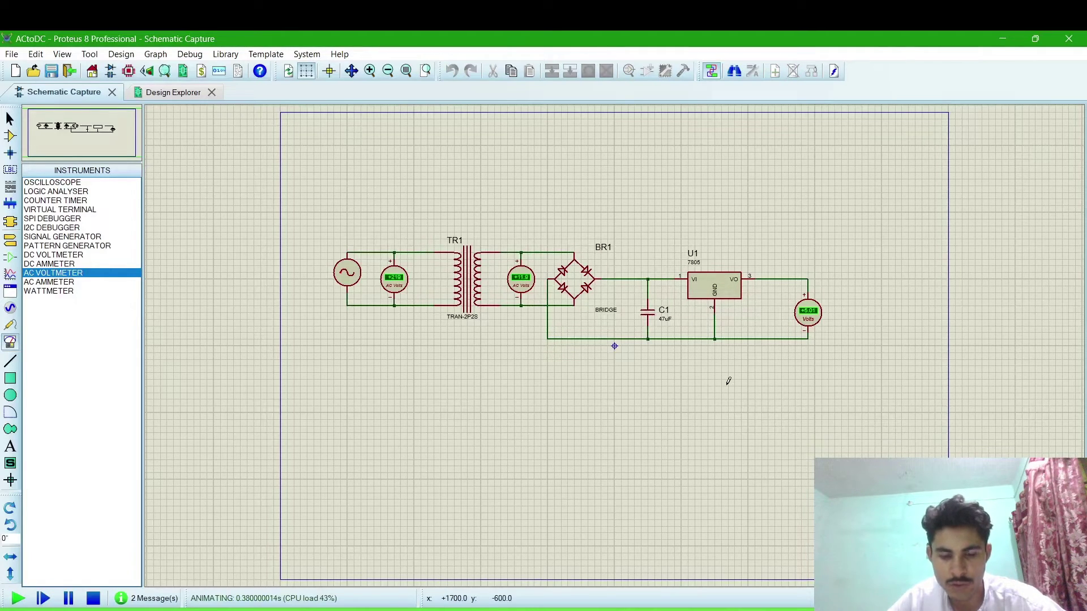
pyautogui.scroll(1, 528, 300)
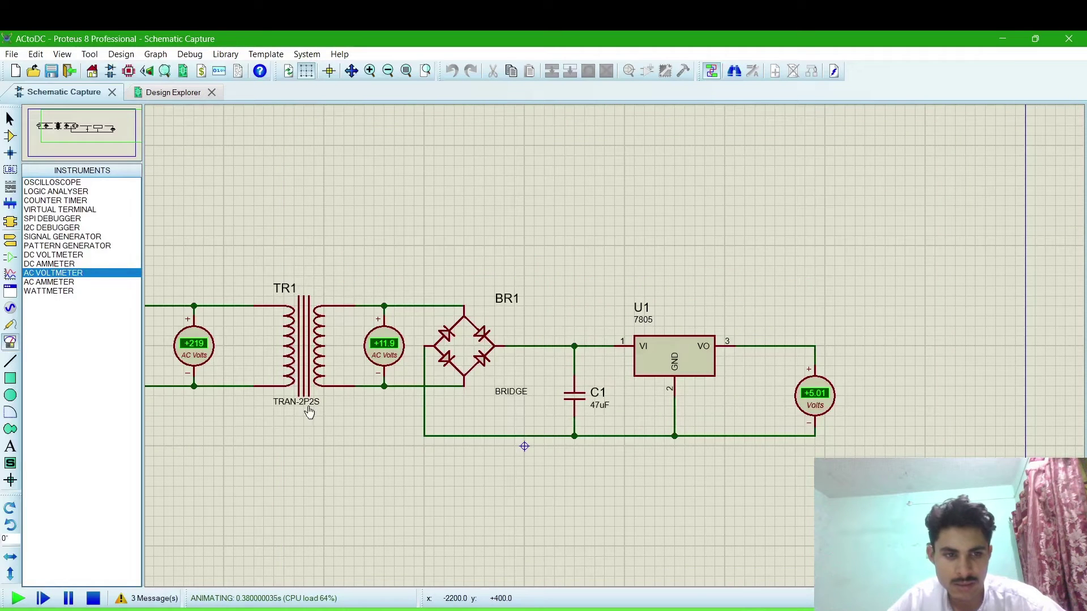
pyautogui.scroll(-1, 616, 346)
pyautogui.scroll(1, 507, 348)
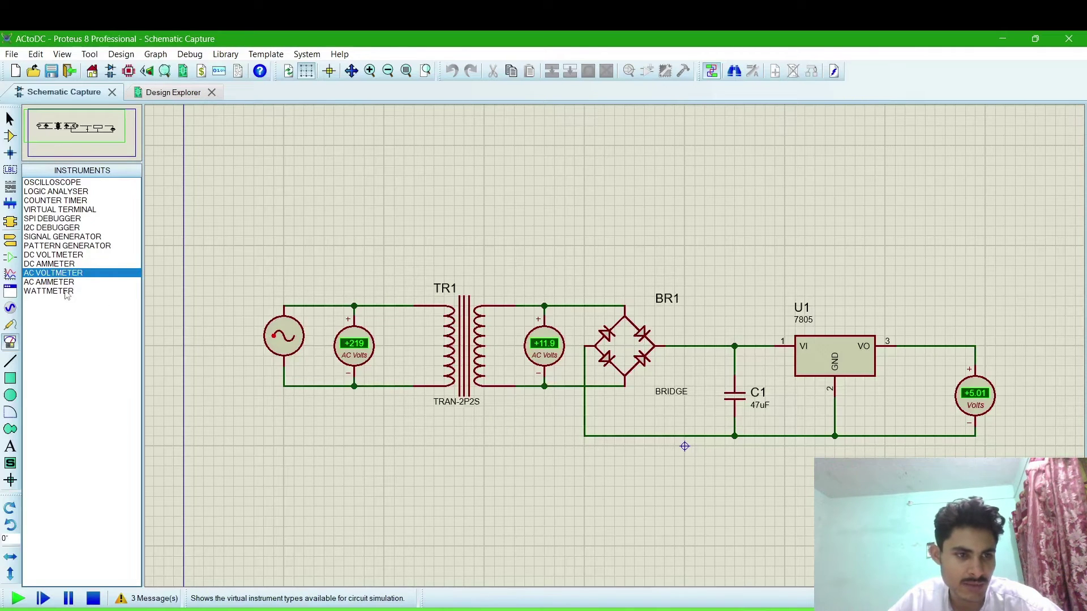
# Stop the simulation and place an oscilloscope above BR1
pyautogui.click(47, 184)
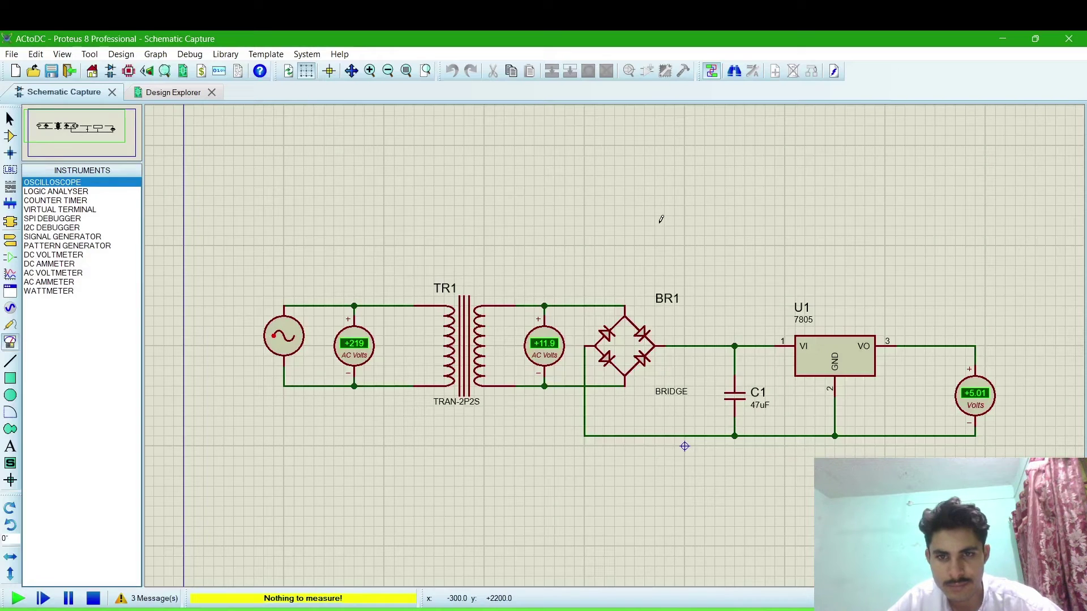
pyautogui.press('shift+Pause')
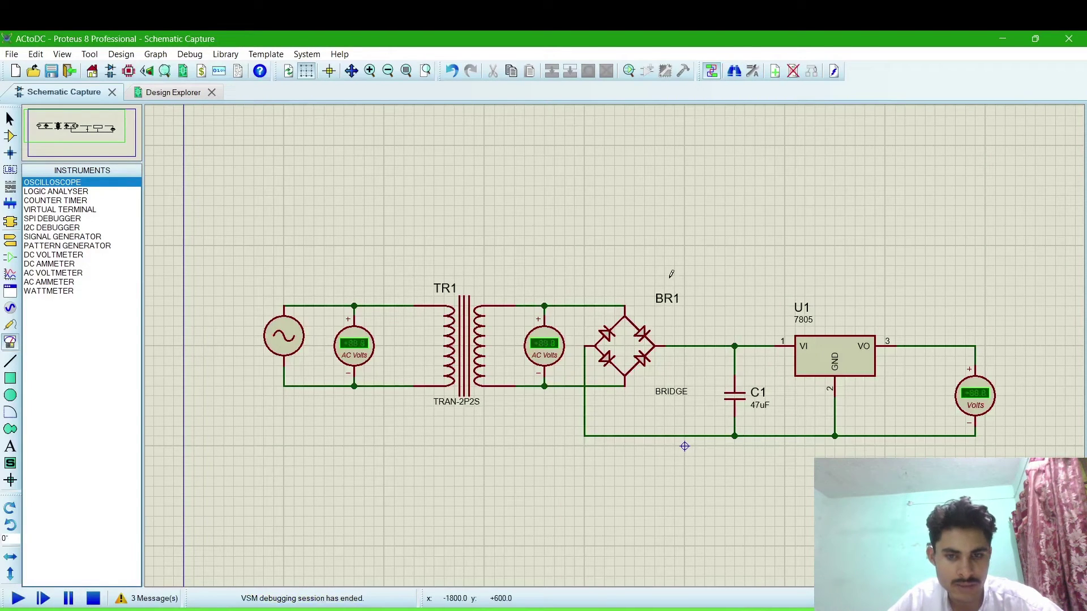
pyautogui.click(690, 213)
pyautogui.click(720, 205)
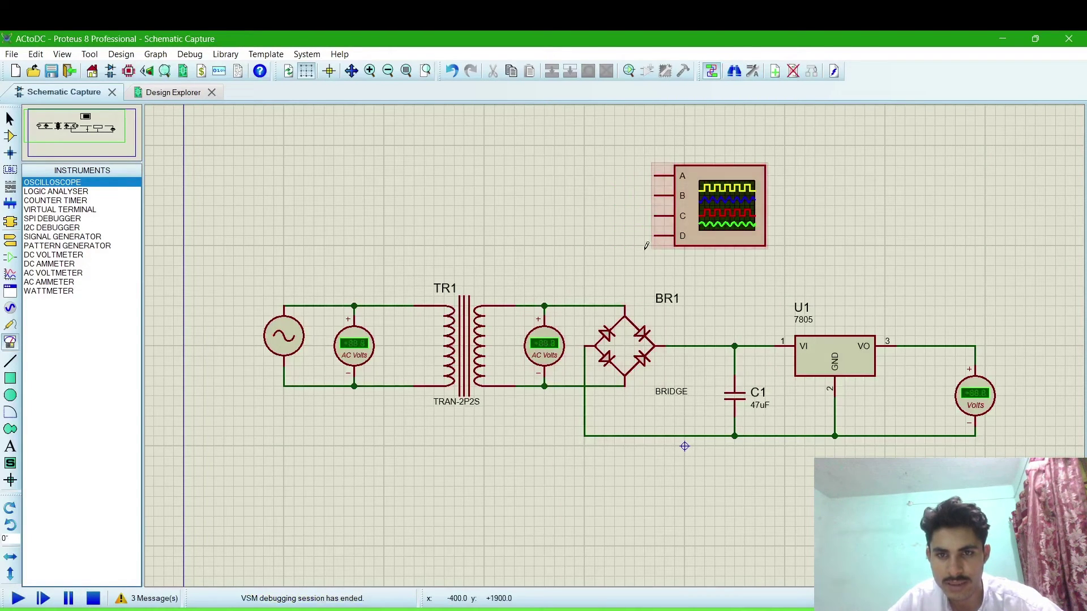
# Wire oscilloscope channels A–D to the primary, secondary, bridge output and regulator output
pyautogui.click(656, 175)
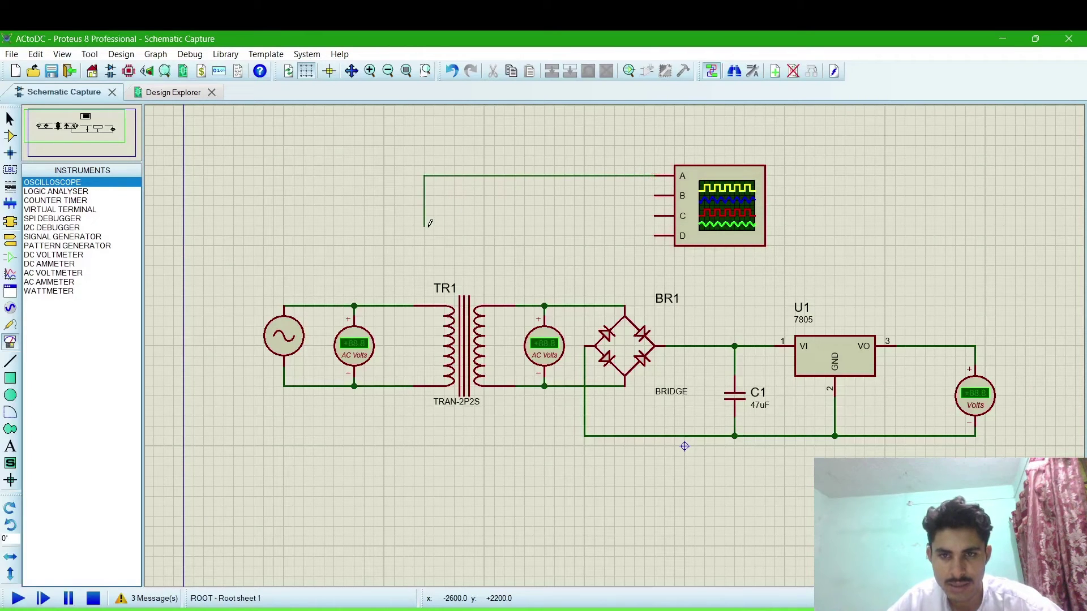
pyautogui.click(384, 305)
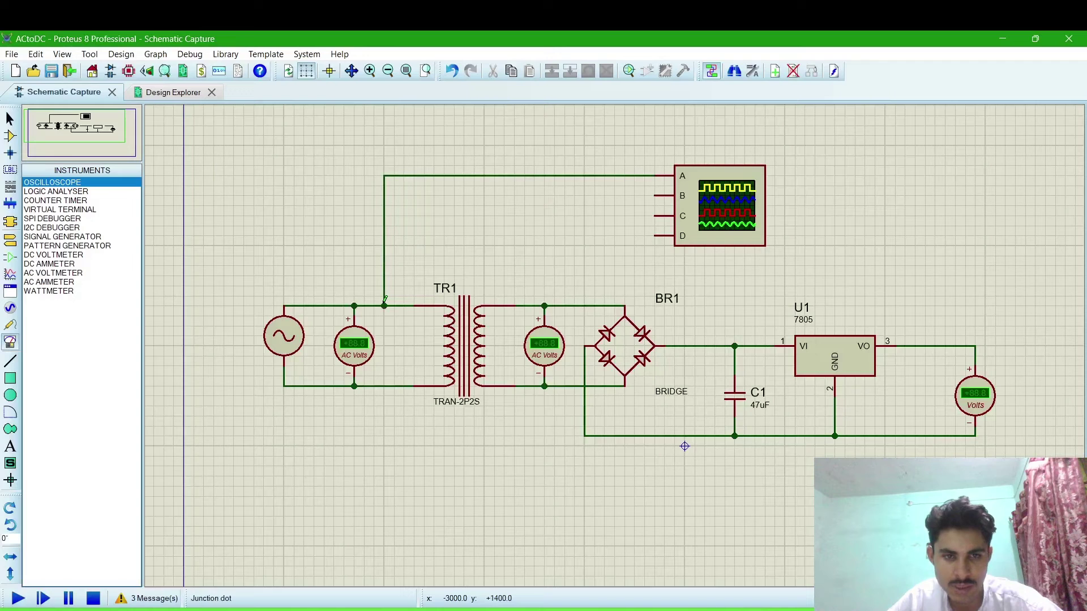
pyautogui.click(655, 194)
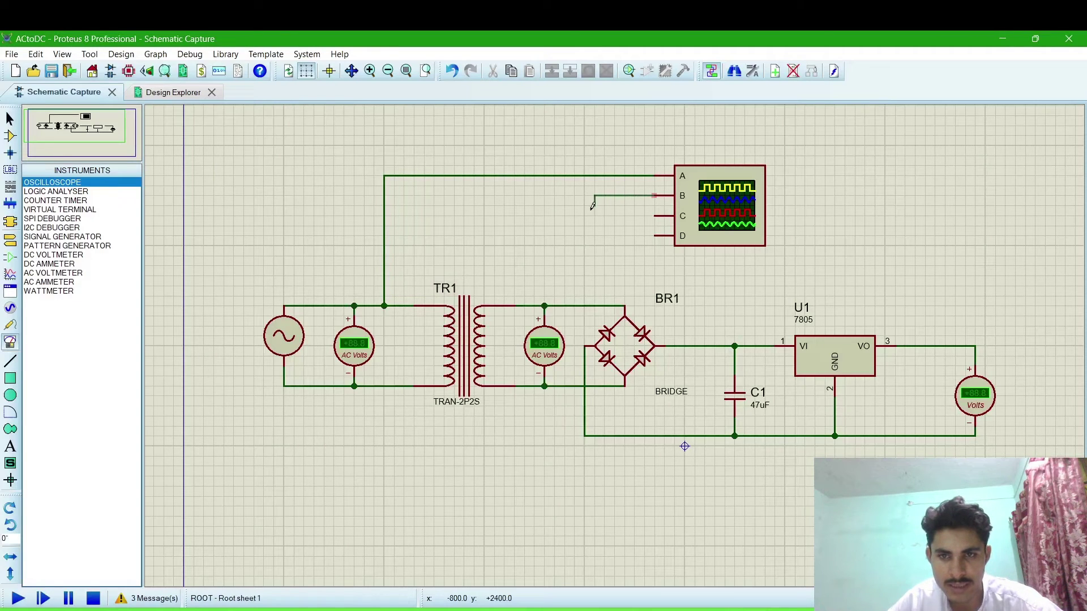
pyautogui.click(533, 306)
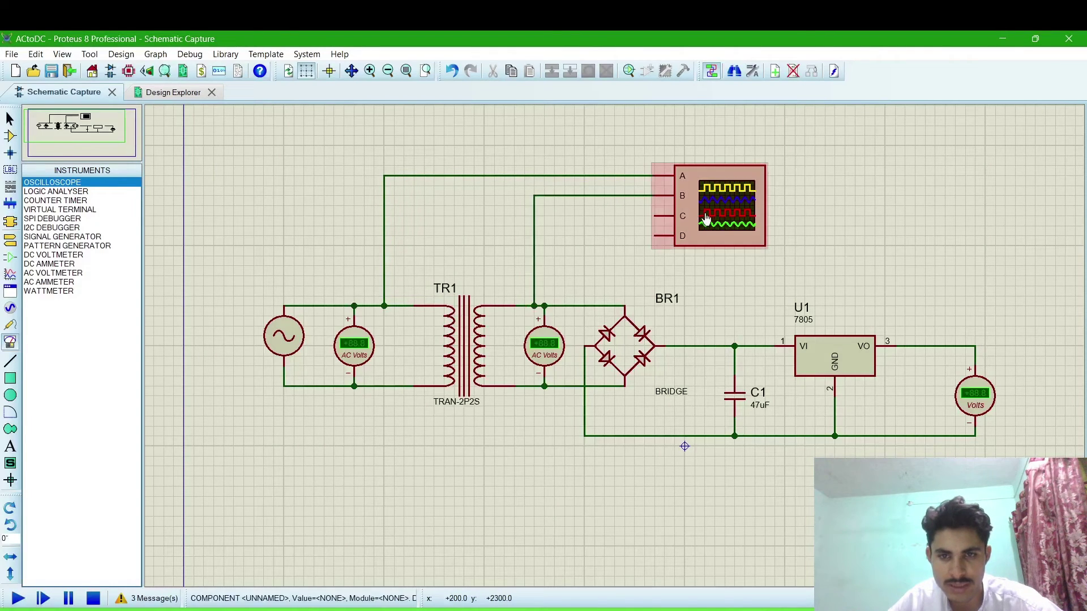
pyautogui.click(655, 216)
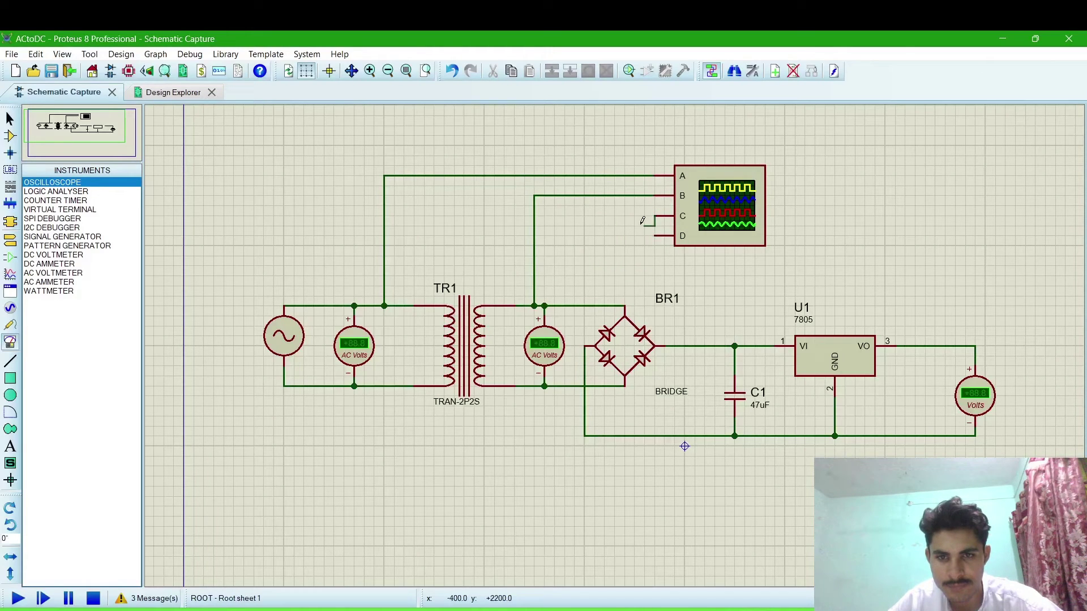
pyautogui.click(604, 215)
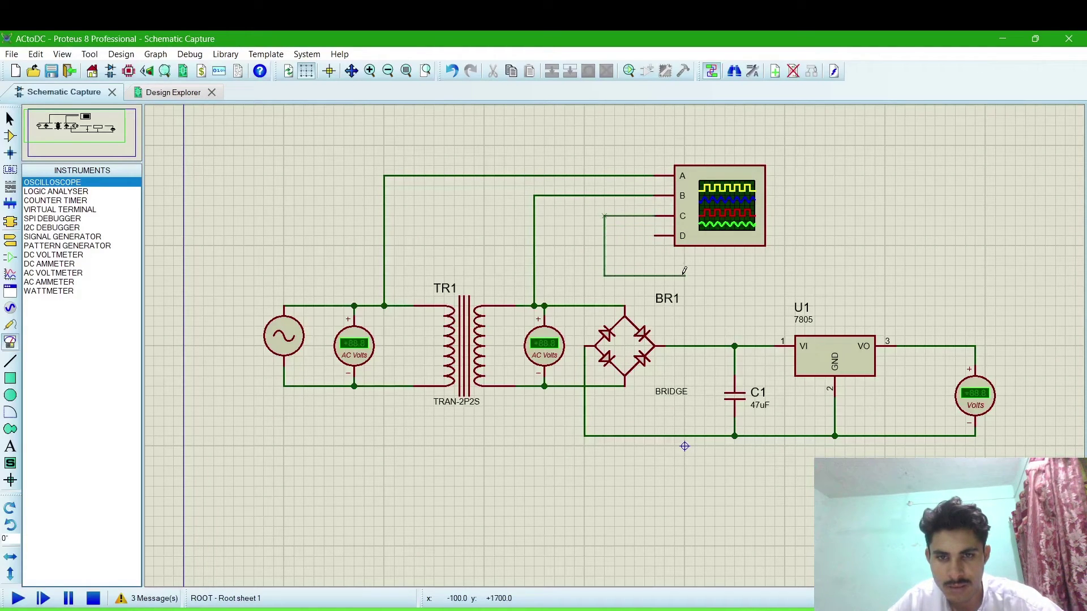
pyautogui.click(715, 343)
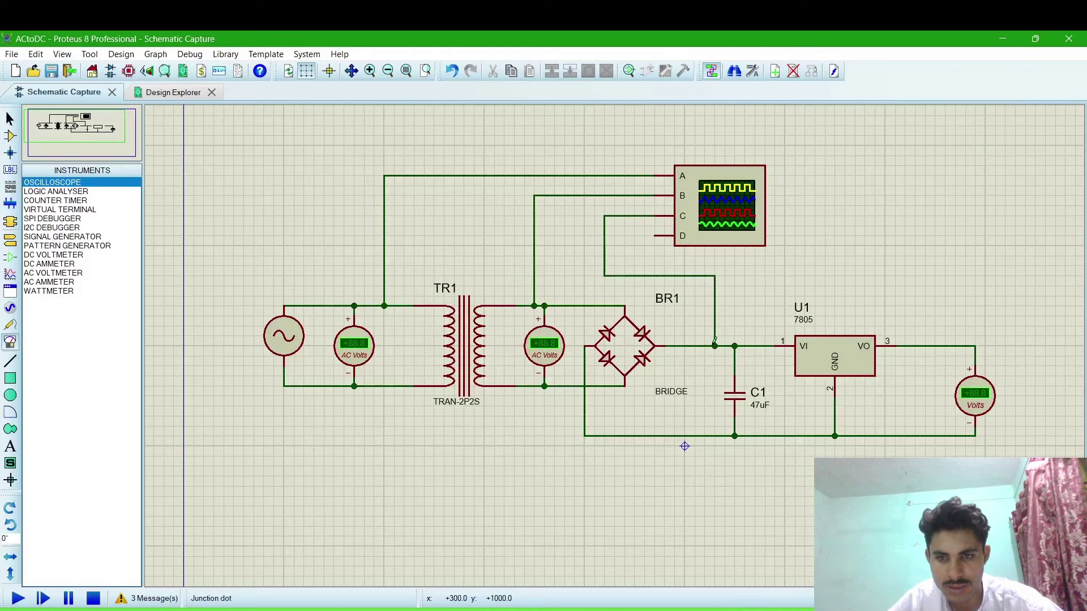
pyautogui.click(655, 235)
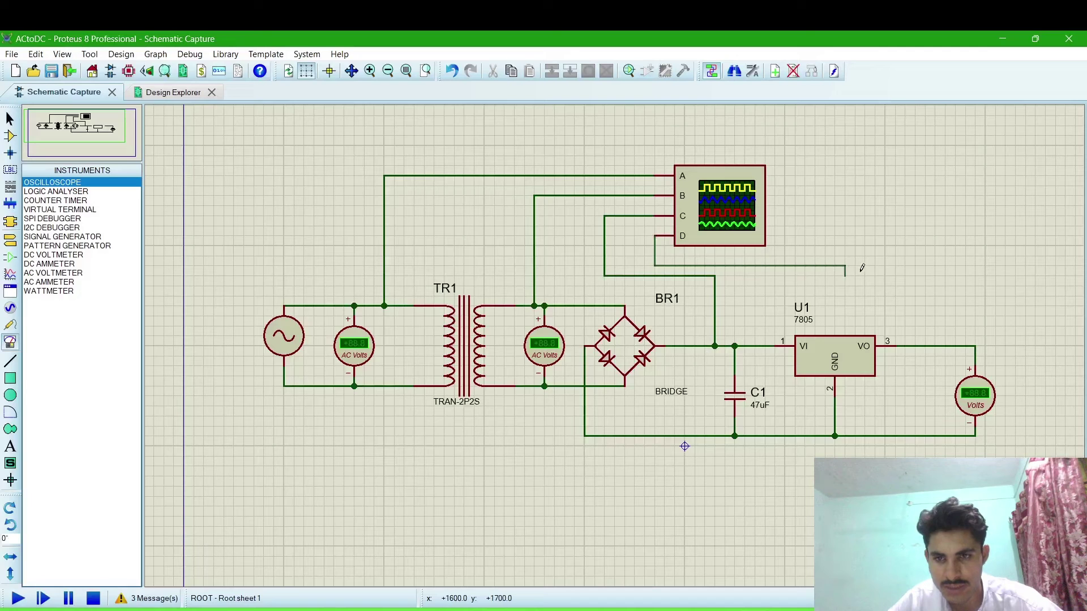
pyautogui.click(934, 346)
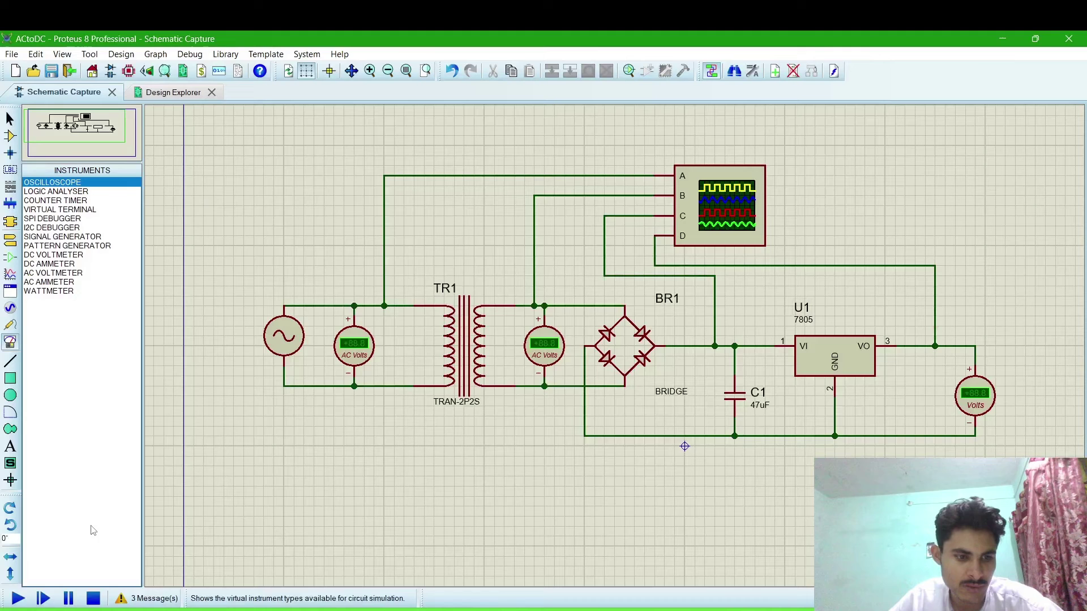
# Run the simulation and set the oscilloscope's horizontal timebase to 20 ms
pyautogui.click(17, 599)
pyautogui.scroll(3, 542, 552)
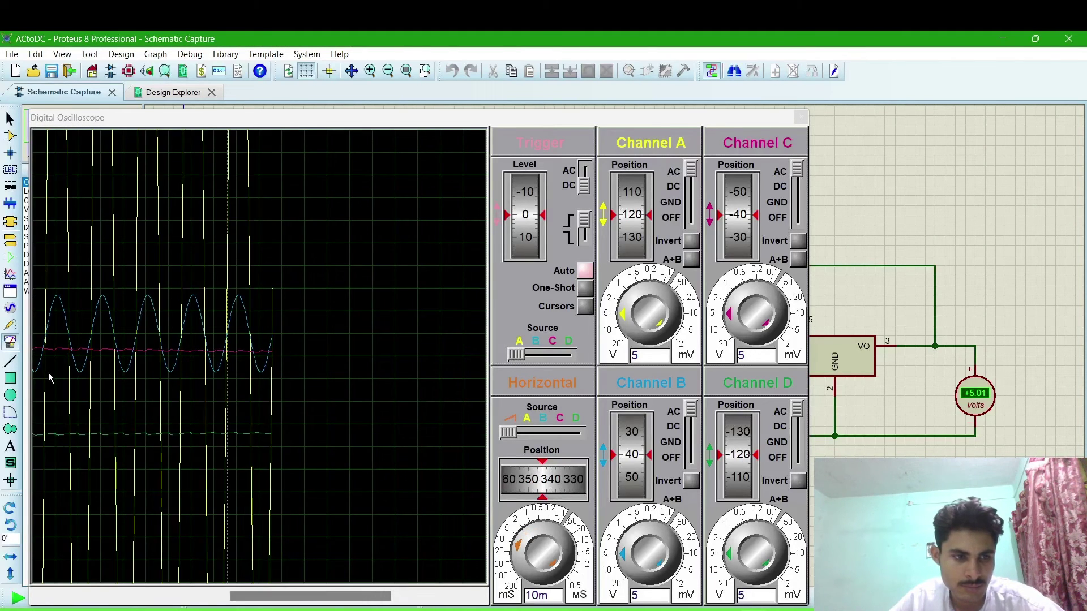
pyautogui.scroll(2, 53, 369)
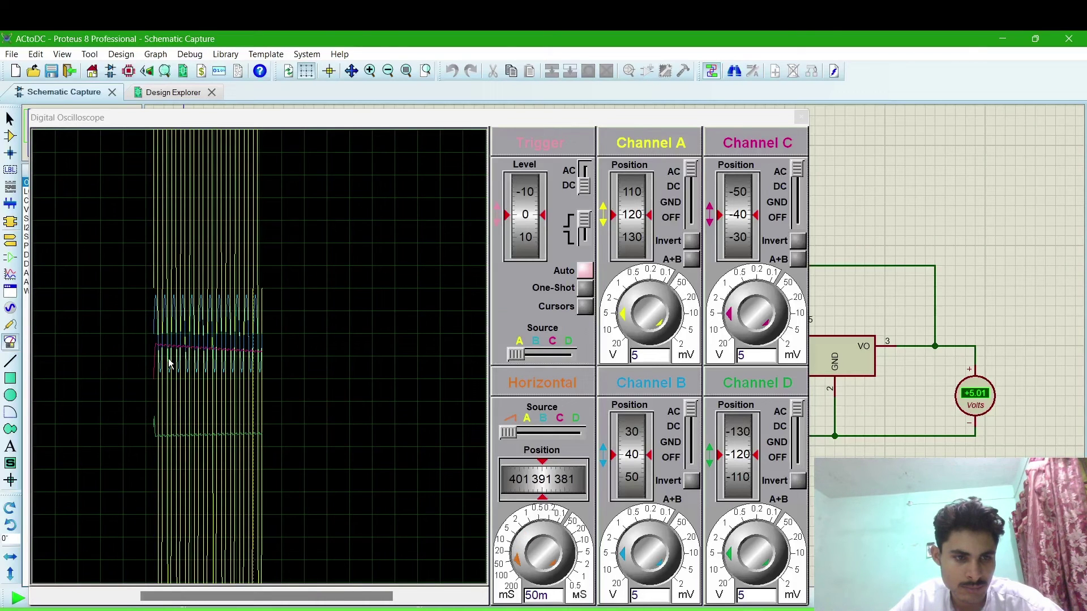
pyautogui.scroll(-2, 164, 357)
pyautogui.scroll(1, 155, 352)
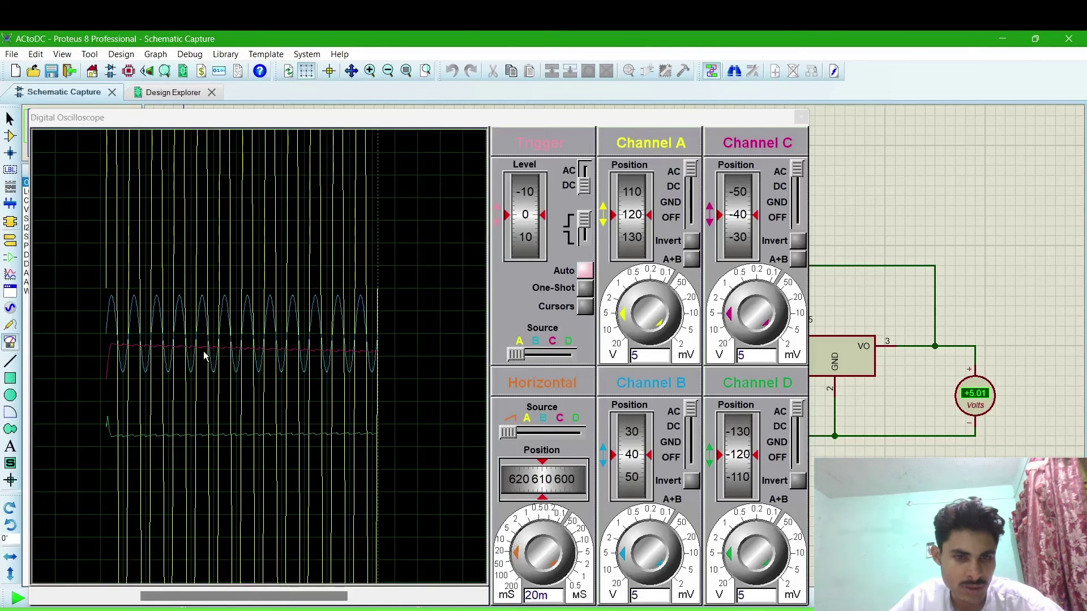
pyautogui.scroll(1, 249, 358)
pyautogui.scroll(-1, 234, 354)
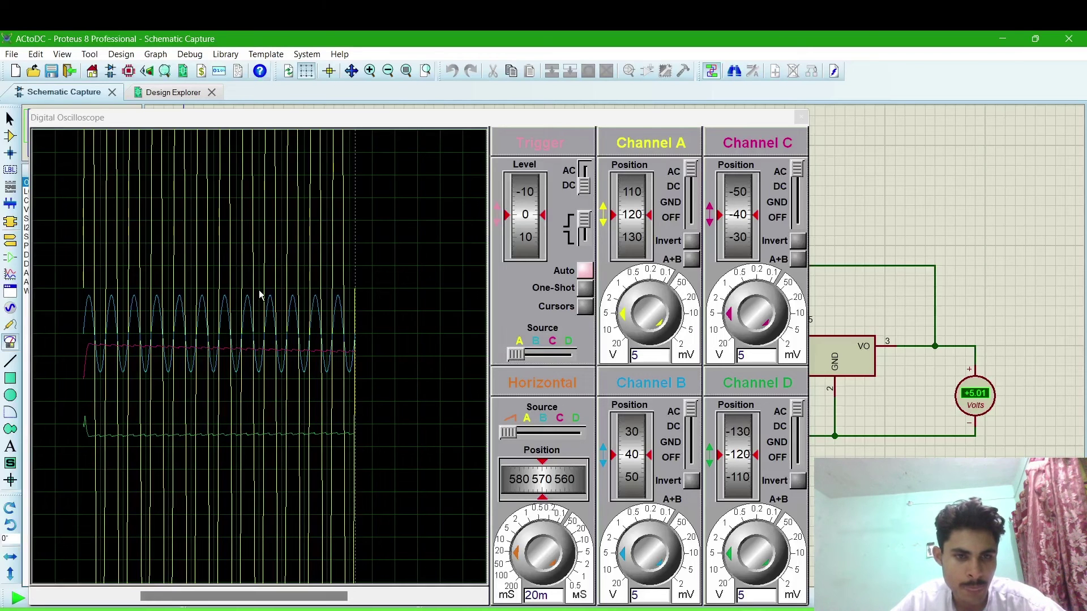
# Reposition the Digital Oscilloscope window to inspect the traces alongside the schematic
pyautogui.moveTo(567, 121); pyautogui.dragTo(674, 117)
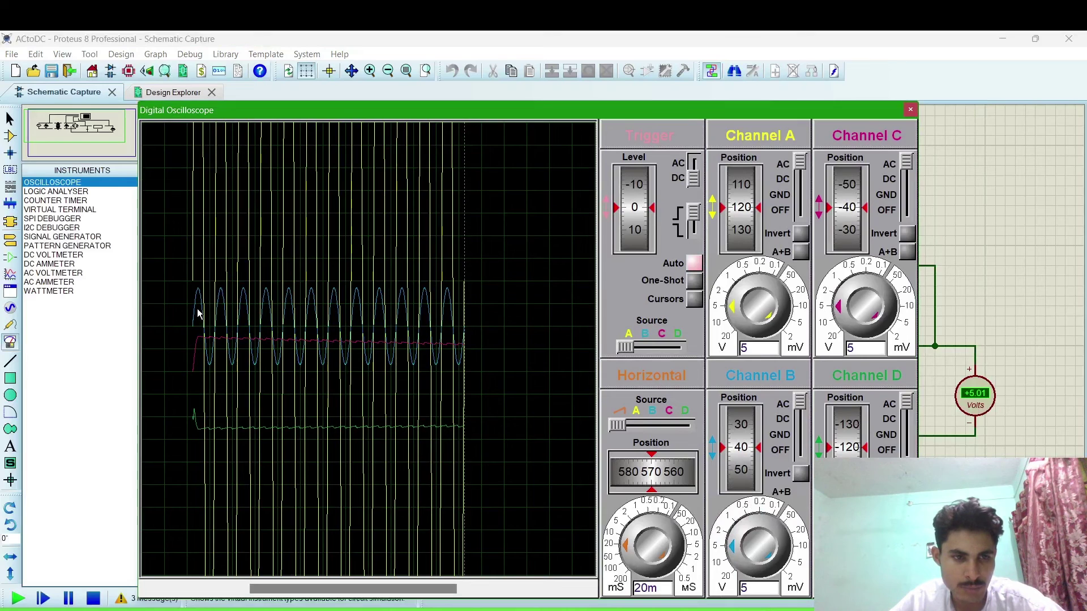
pyautogui.moveTo(820, 109); pyautogui.dragTo(849, 383)
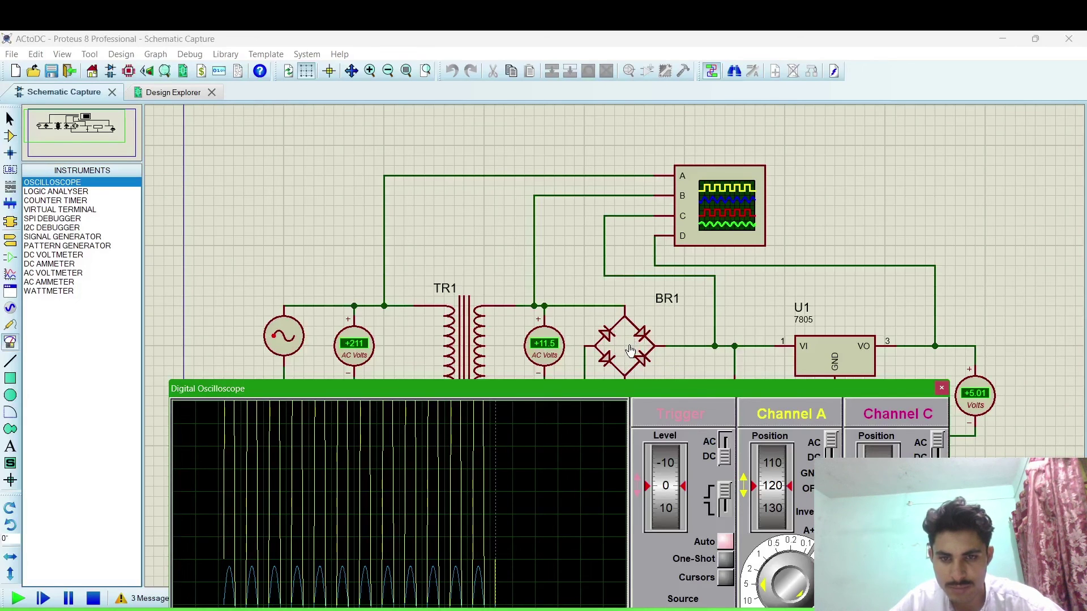
pyautogui.moveTo(679, 394); pyautogui.dragTo(741, 375)
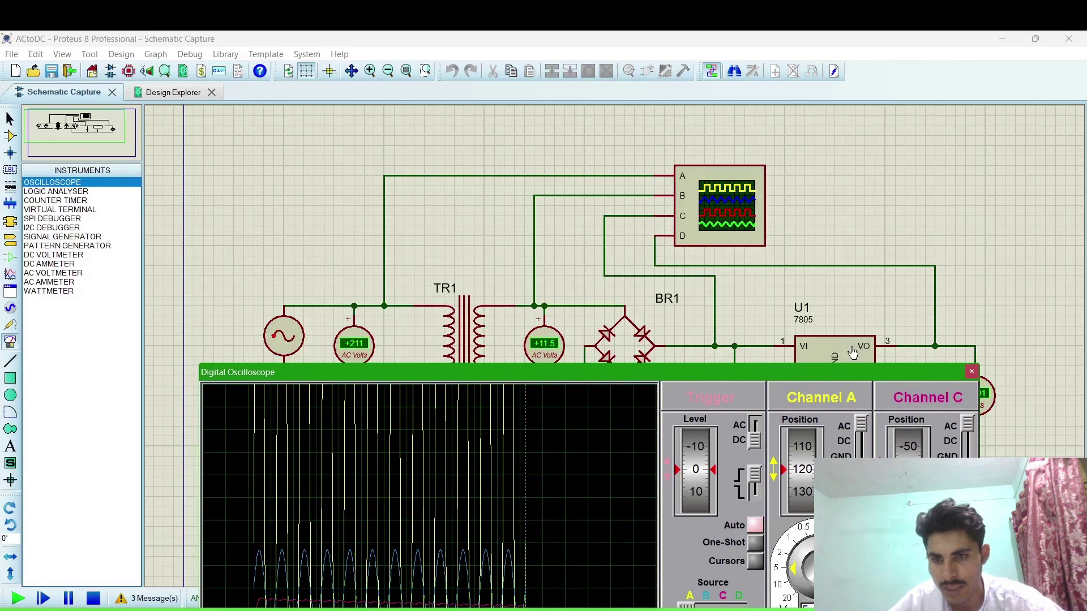
pyautogui.moveTo(725, 371); pyautogui.dragTo(723, 97)
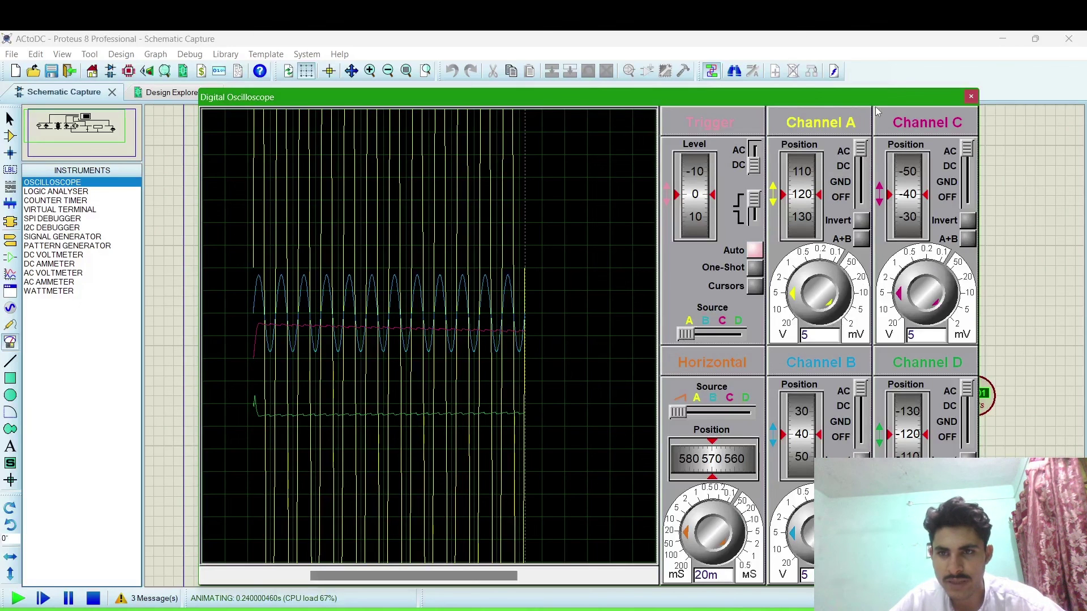
pyautogui.moveTo(855, 102); pyautogui.dragTo(777, 214)
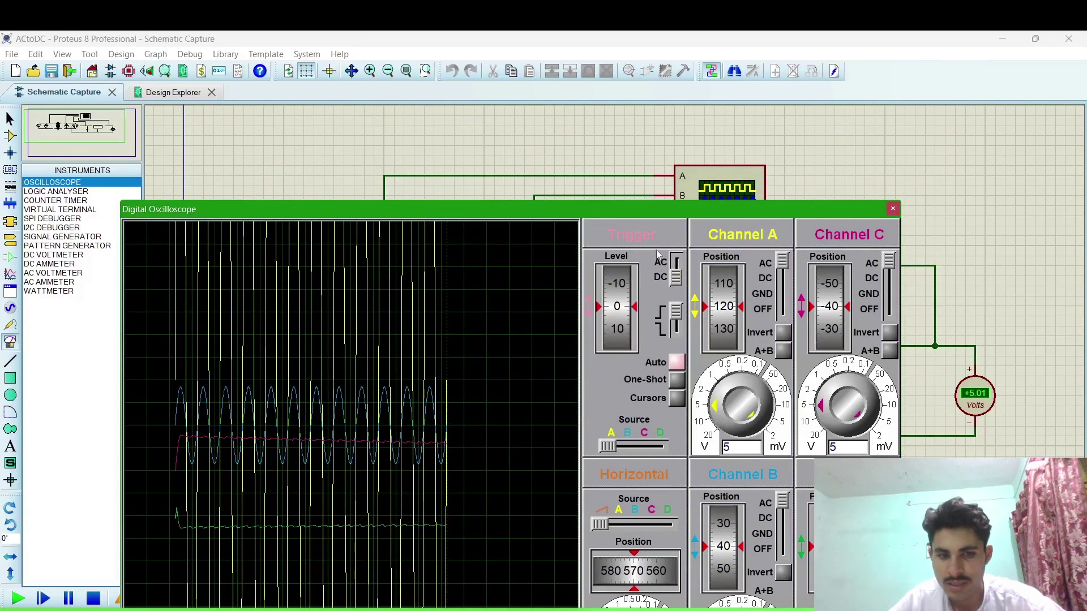
pyautogui.click(93, 596)
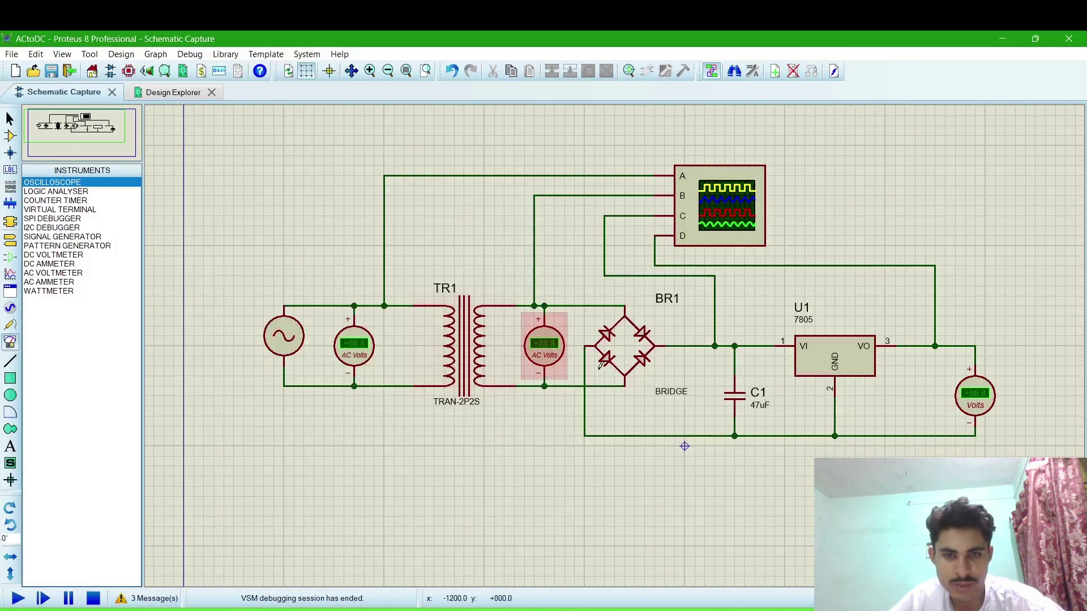